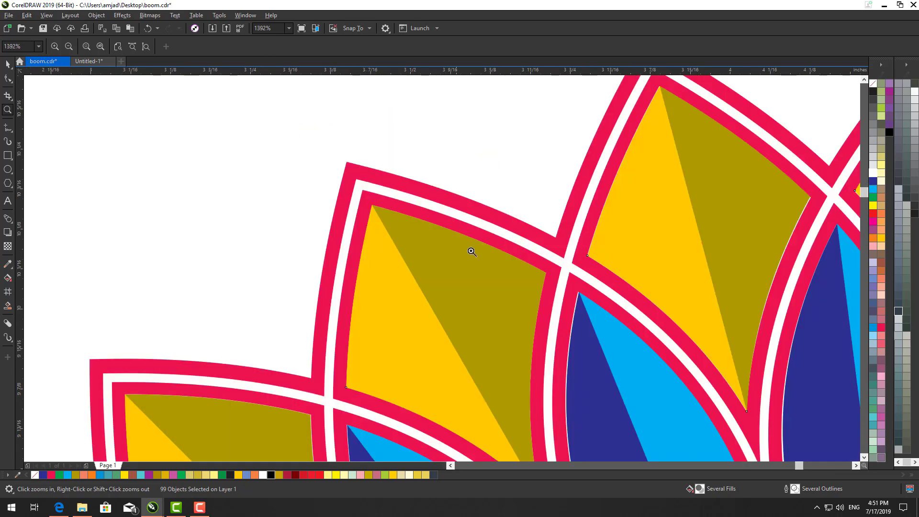
Move the finished coloured mandala off the page into the empty area beside it.
right_click(476, 223)
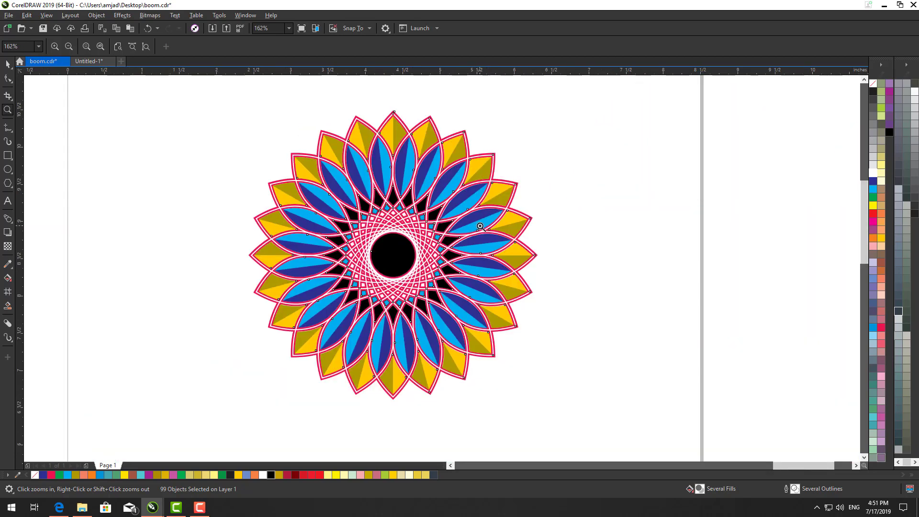
key(space)
key(space)
right_click(396, 197)
key(space)
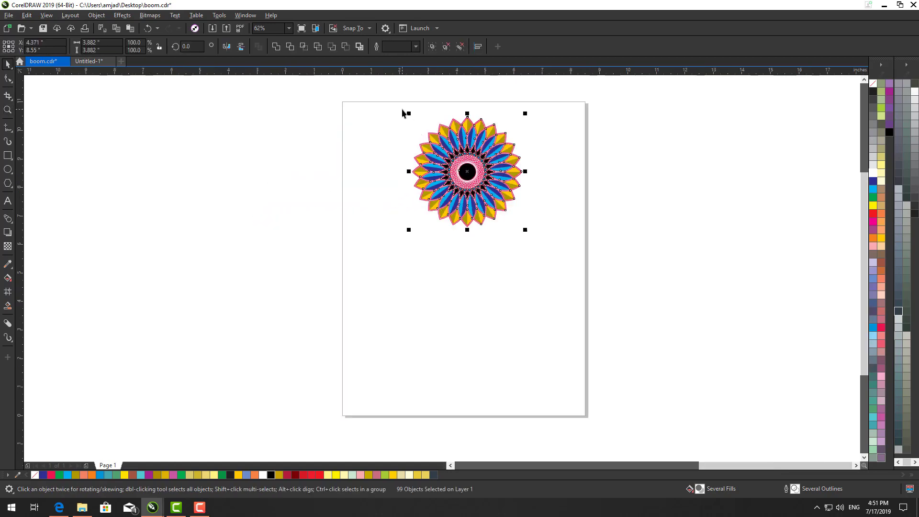
drag(403, 110, 547, 227)
drag(498, 191, 760, 238)
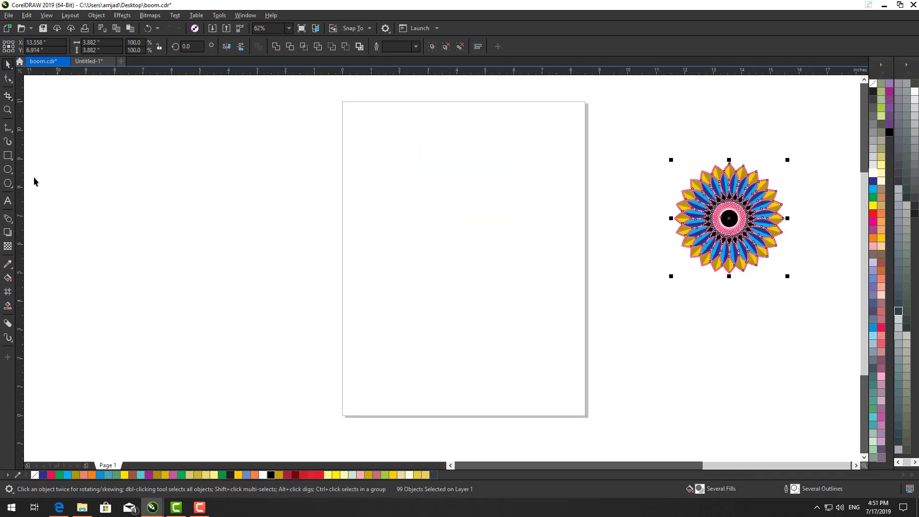
Draw a circle about 2 inches in diameter on the page and place a horizontally offset, overlapping copy beside it.
click(8, 170)
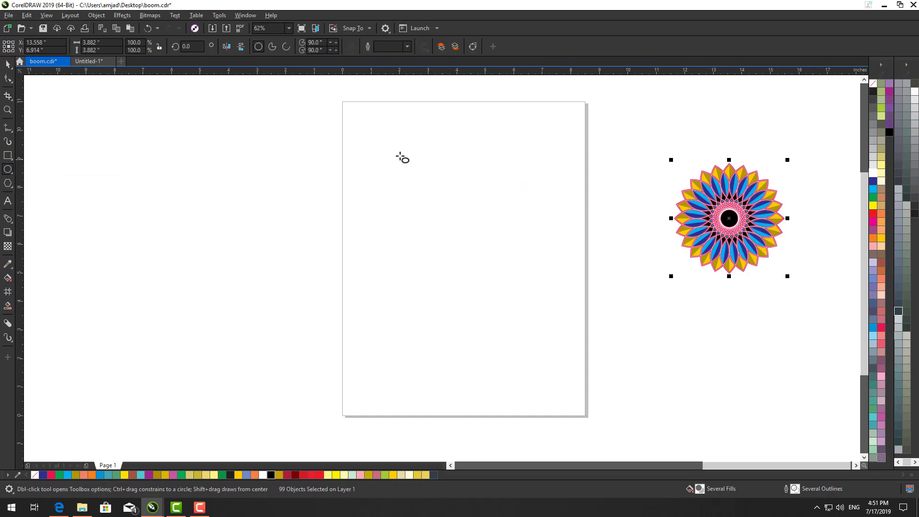
drag(403, 154, 460, 211)
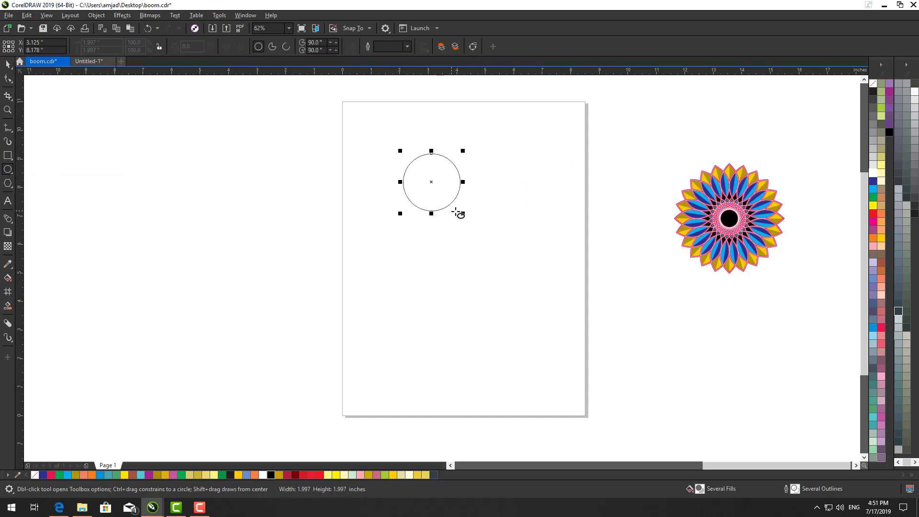
click(8, 110)
drag(360, 127, 616, 249)
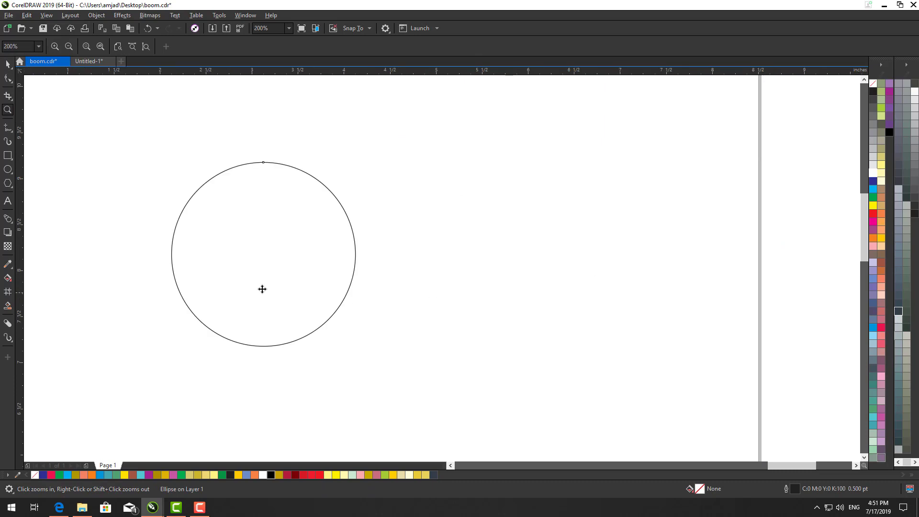
key(space)
drag(278, 275, 373, 259)
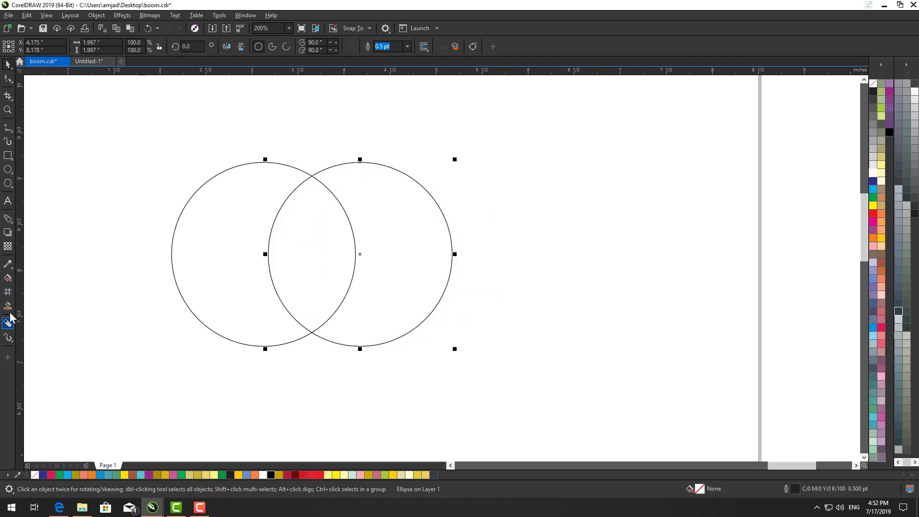
Create a leaf shape from the overlap of the two circles with Smart Fill and delete both circles.
click(8, 305)
click(300, 257)
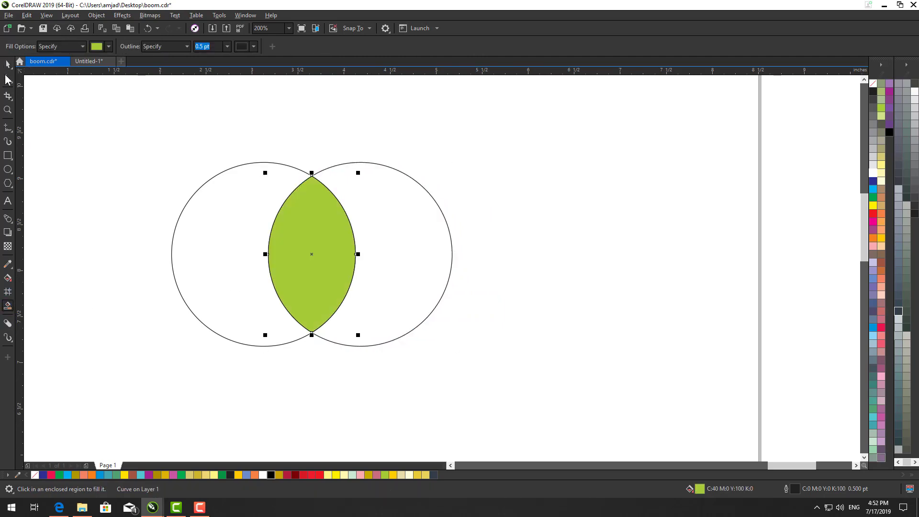
click(8, 64)
drag(451, 268, 519, 259)
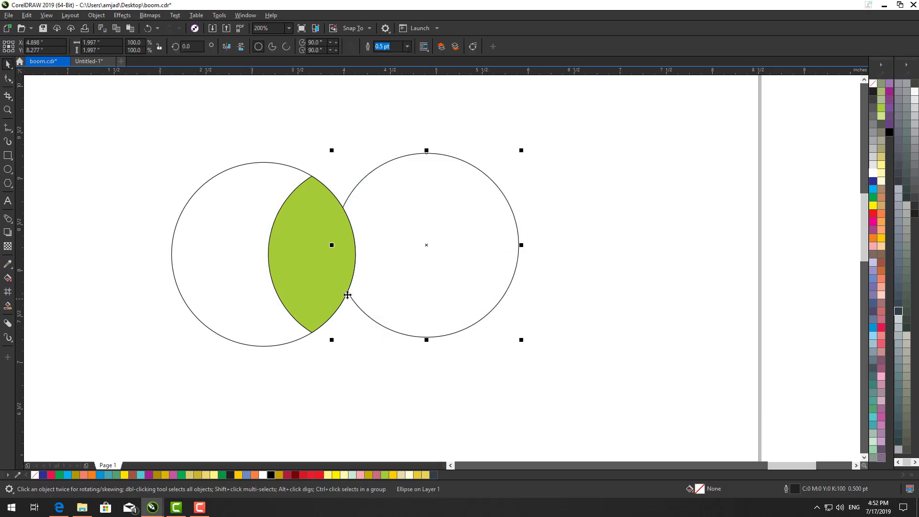
click(256, 283)
key(Delete)
click(504, 288)
key(Delete)
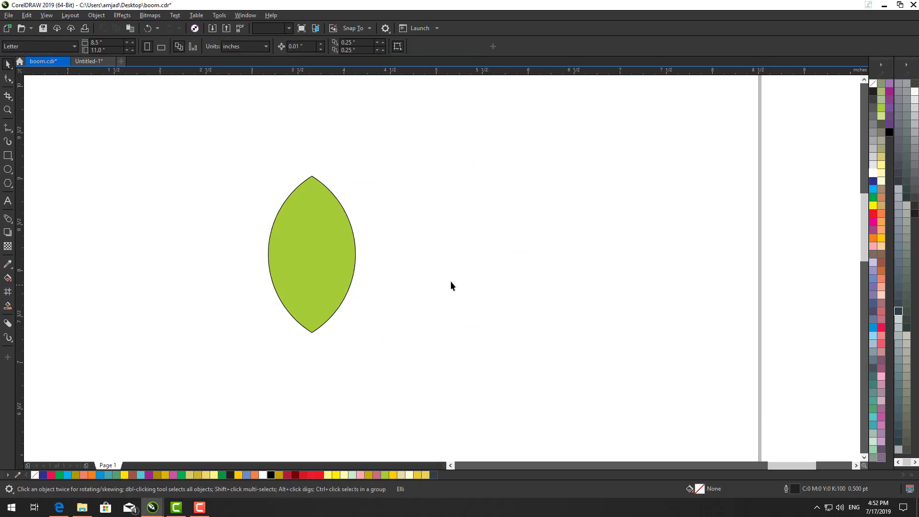
Remove the leaf's fill and duplicate it vertically into a column of three leaves touching tip to tip.
drag(355, 258, 385, 257)
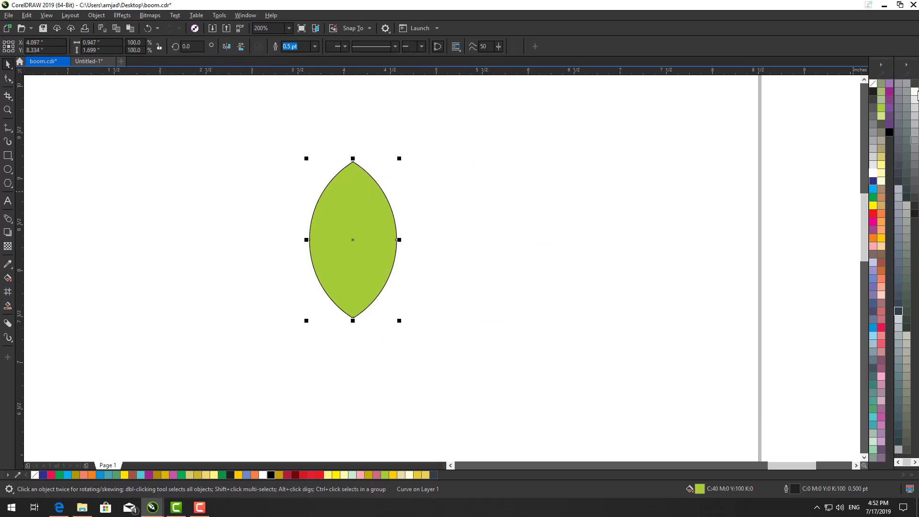
click(874, 83)
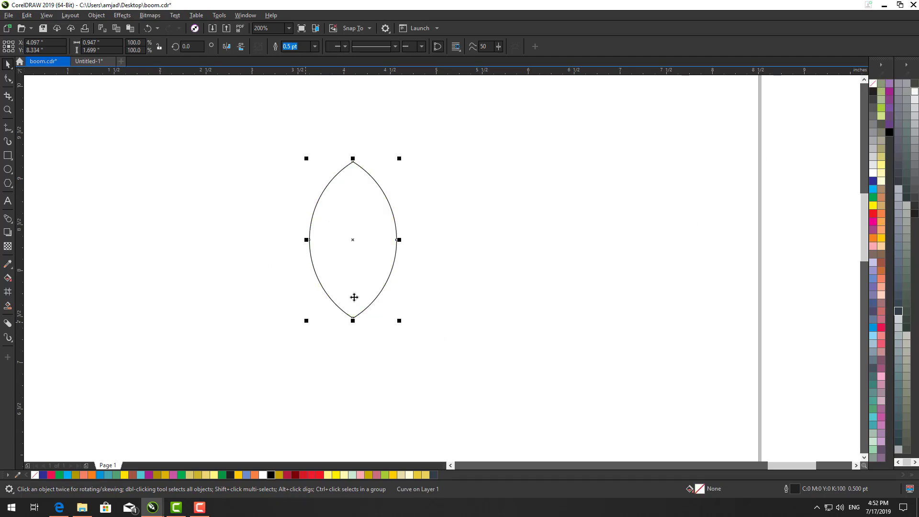
drag(353, 298, 398, 293)
key(ctrl+r)
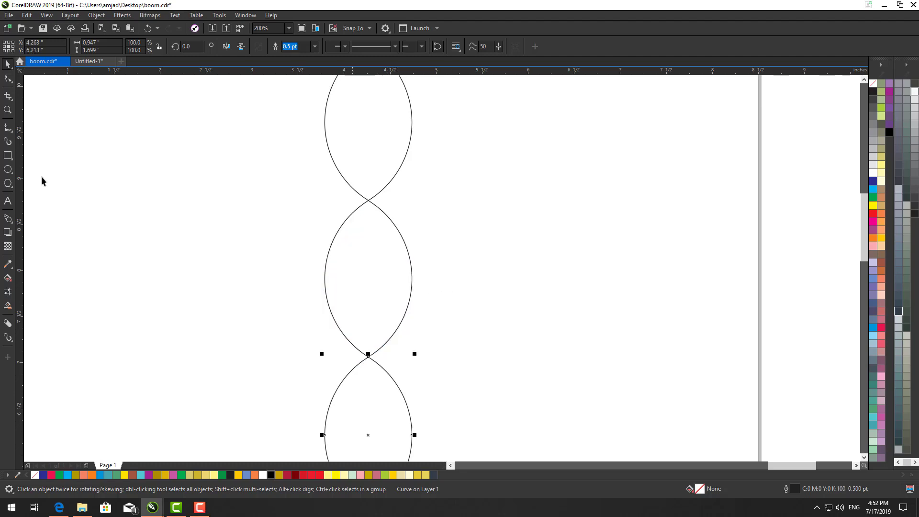
Group the three stacked leaves into one object.
click(8, 110)
scroll(493, 286, down, 5)
key(space)
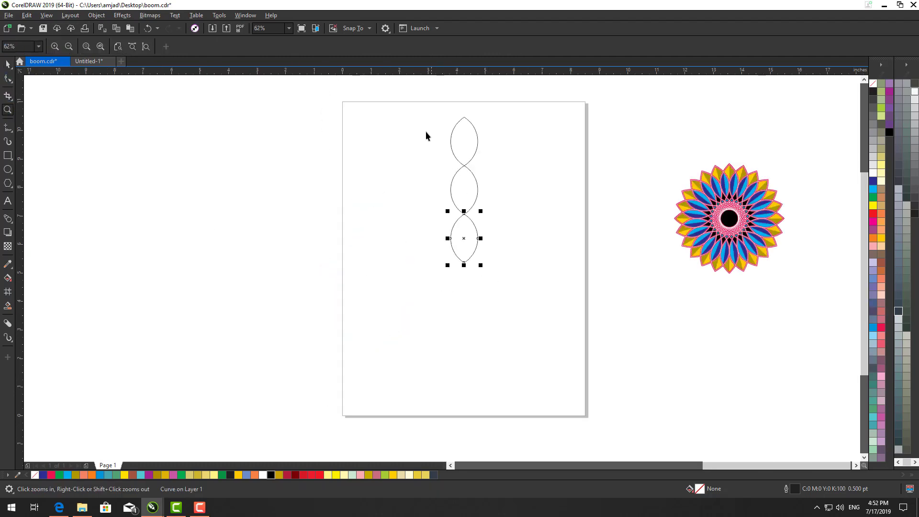
drag(420, 100, 528, 300)
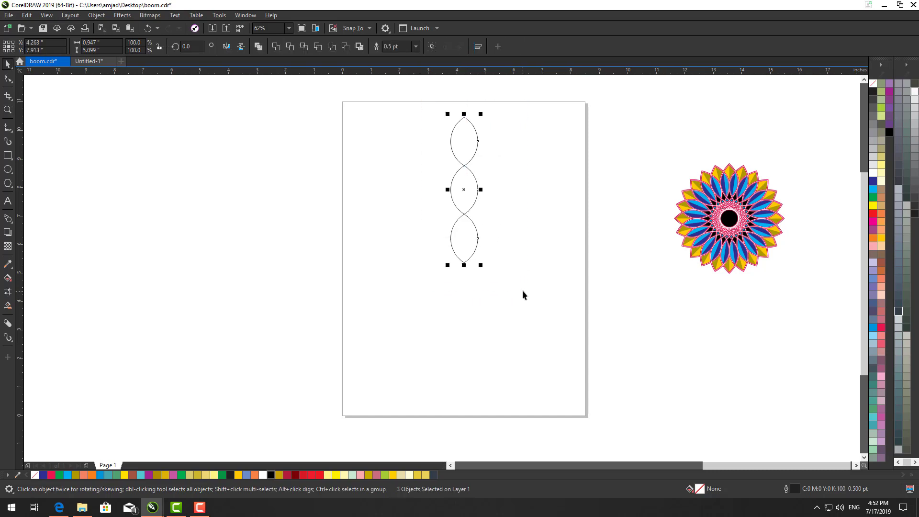
key(ctrl+g)
Copy the leaf group rotated 15 degrees clockwise about its centre and repeat the rotated copy until the flower is complete.
click(476, 190)
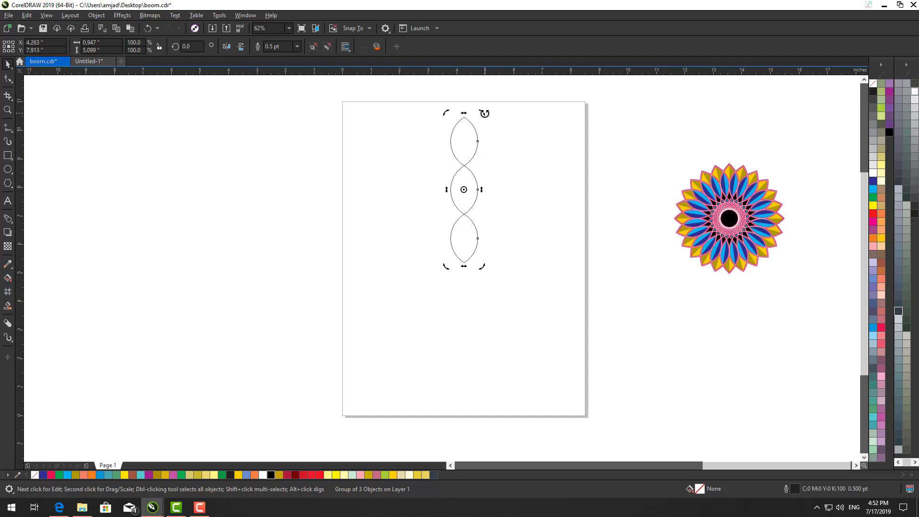
drag(484, 113, 505, 124)
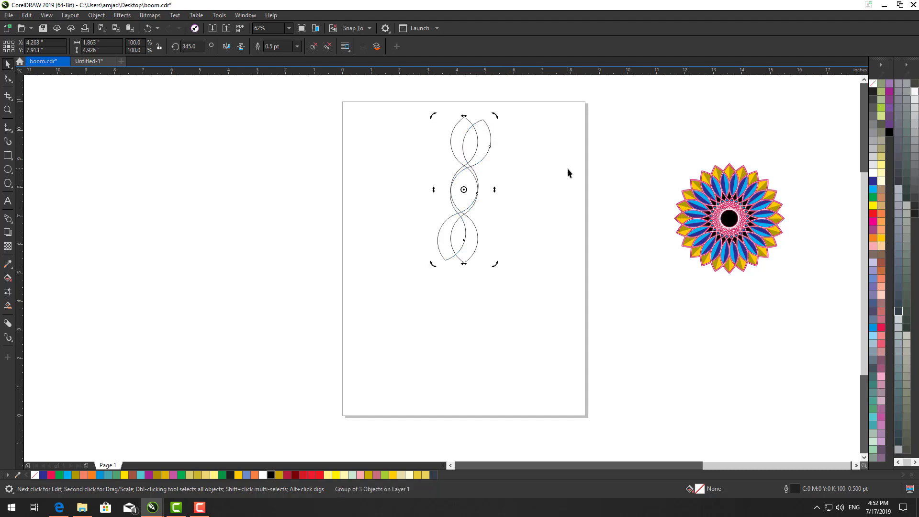
key(ctrl+r)
key(ctrl+r)
key(ctrl+r)
key(ctrl+r)
key(ctrl+r)
key(ctrl+r)
key(ctrl+r)
key(ctrl+r)
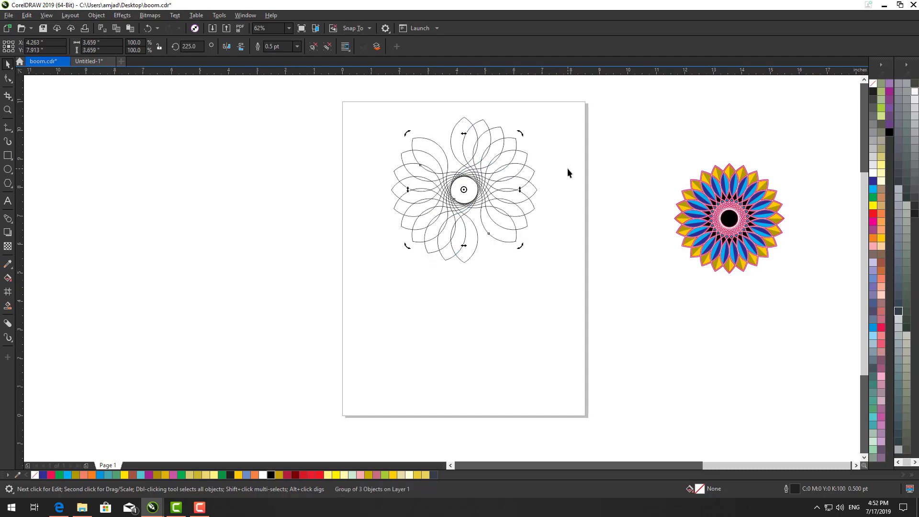
key(ctrl+r)
key(ctrl+r)
click(567, 172)
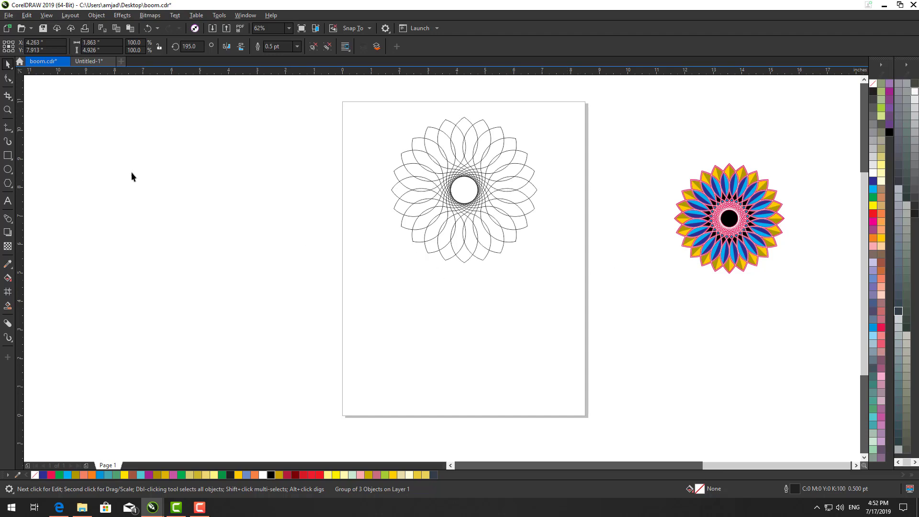
Set the outline width of the whole flower pattern to 1.0 pt.
click(8, 110)
drag(354, 94, 613, 293)
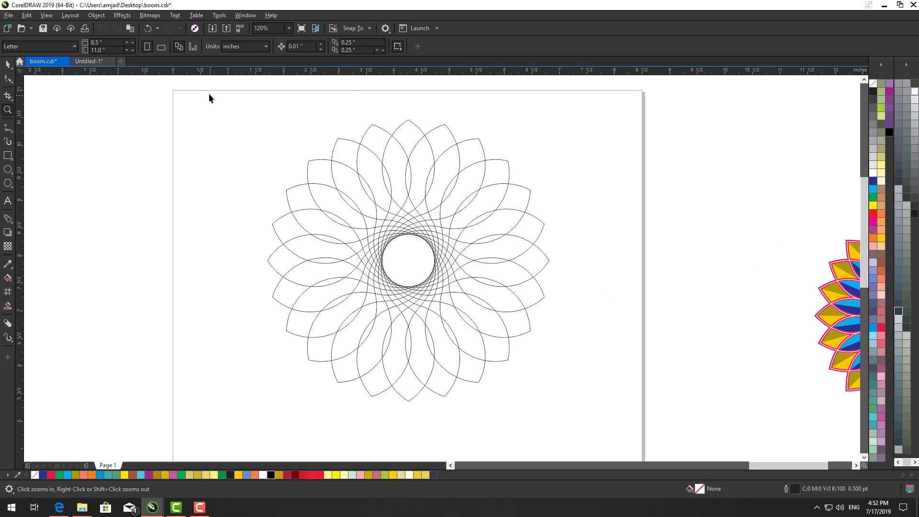
drag(209, 98, 600, 425)
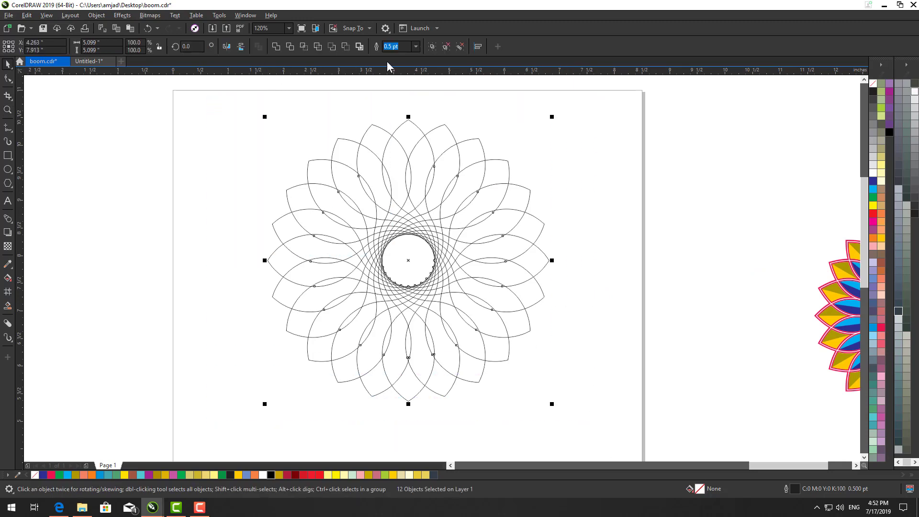
click(418, 48)
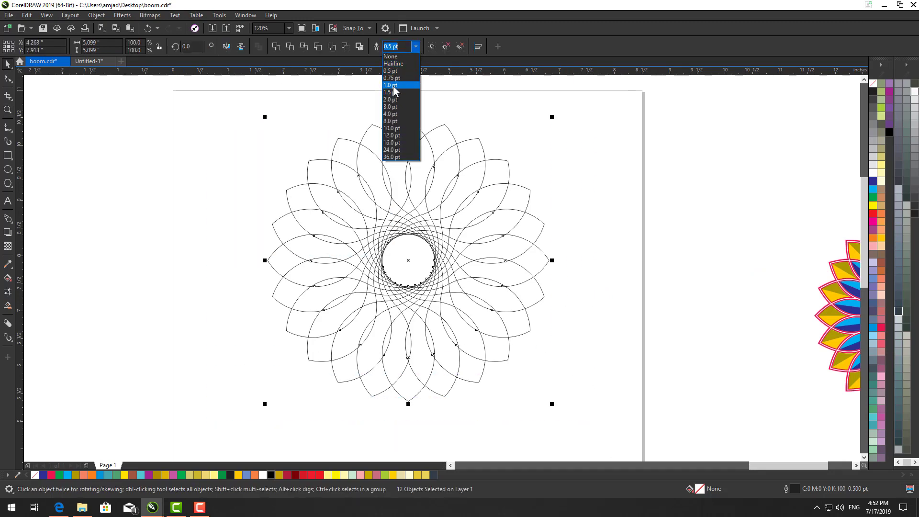
click(392, 85)
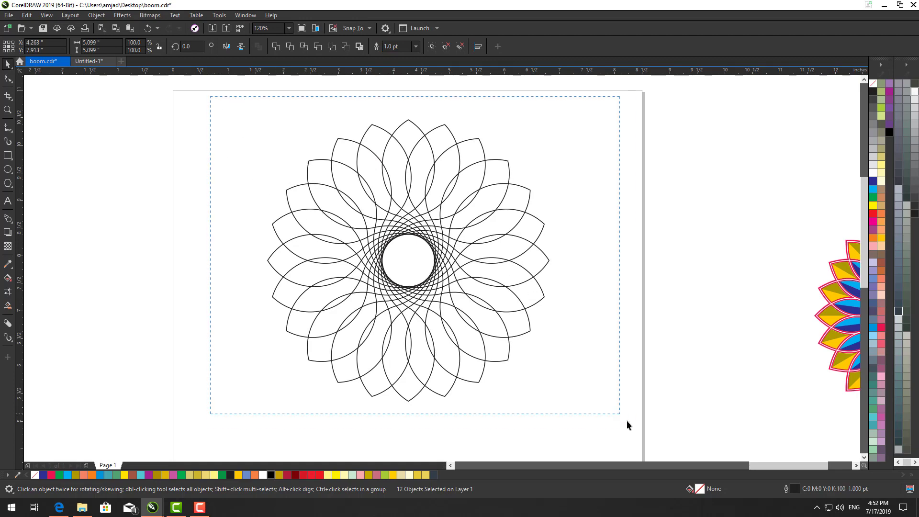
Place a copy of the flower pattern beside the original and group each of the two flowers.
drag(437, 316, 710, 250)
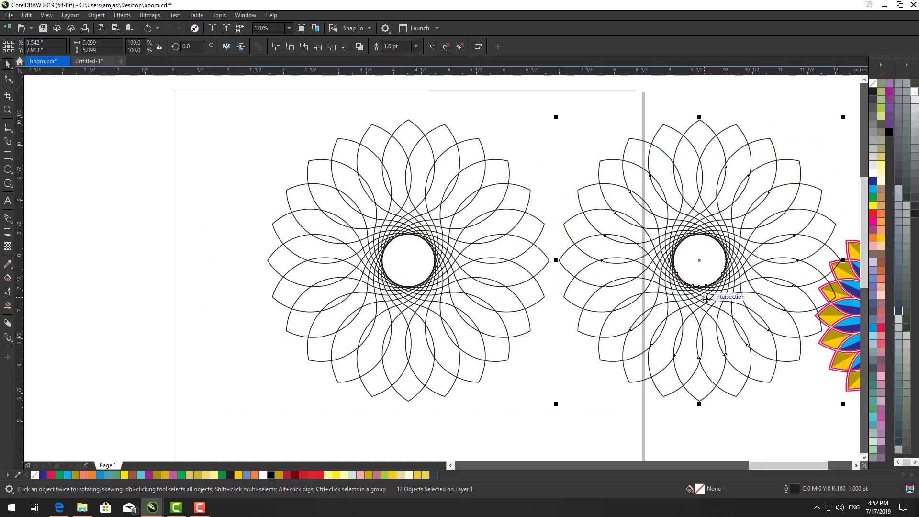
key(ctrl+g)
drag(249, 100, 541, 366)
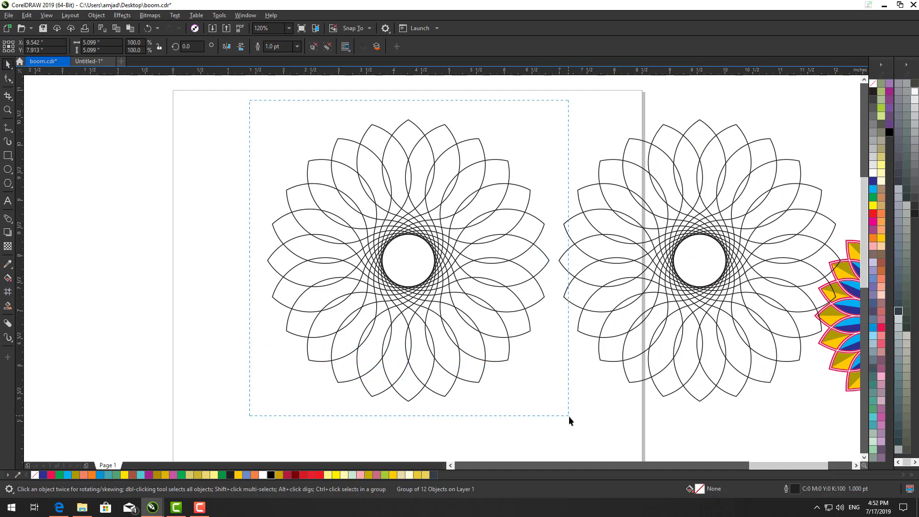
drag(569, 415, 564, 413)
key(ctrl+g)
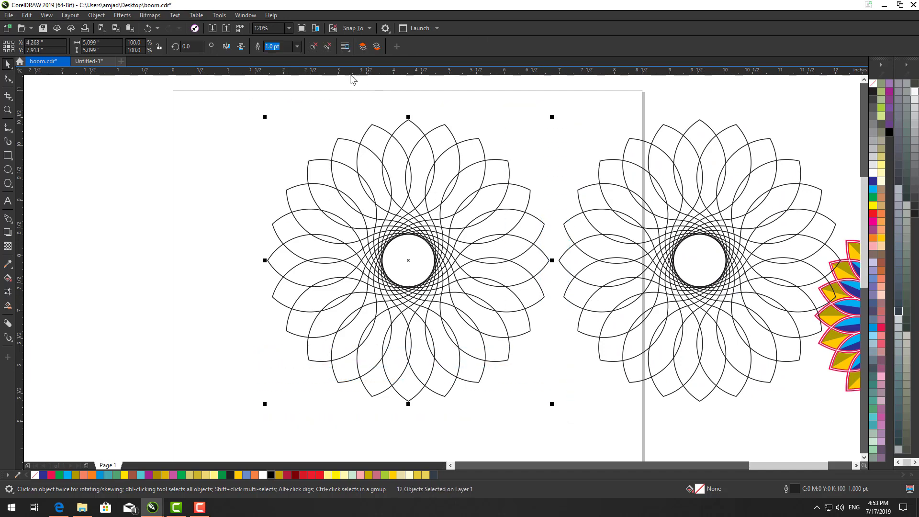
Set the original flower's outline width to 6 pt, shift the flower slightly away from its copy and colour its outline green.
click(297, 47)
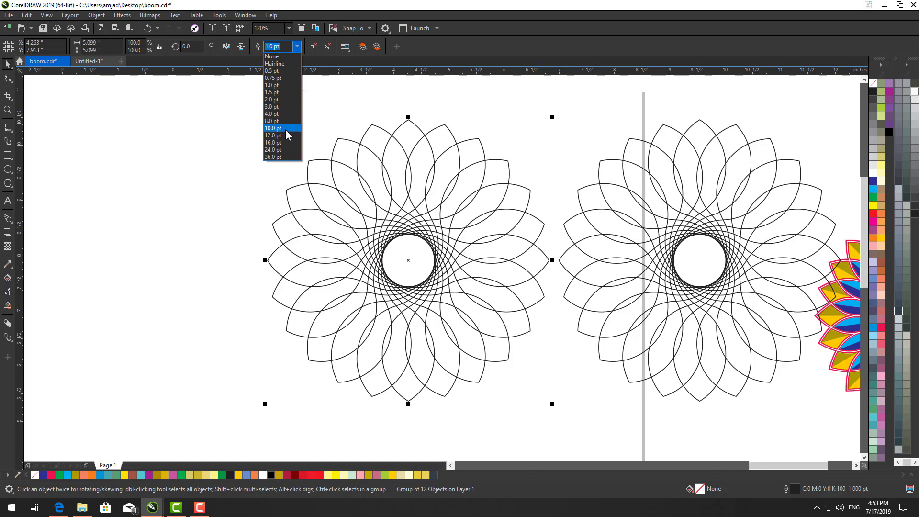
click(278, 114)
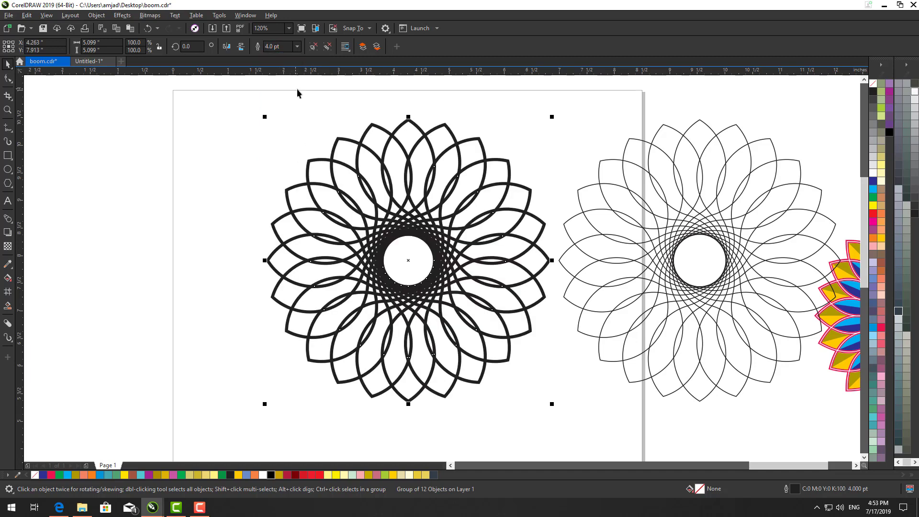
text(6)
key(Return)
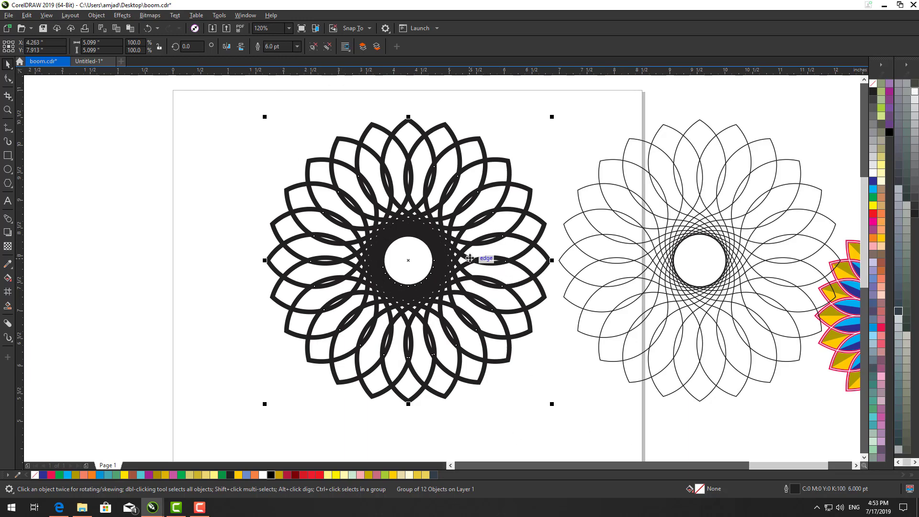
drag(489, 263, 454, 269)
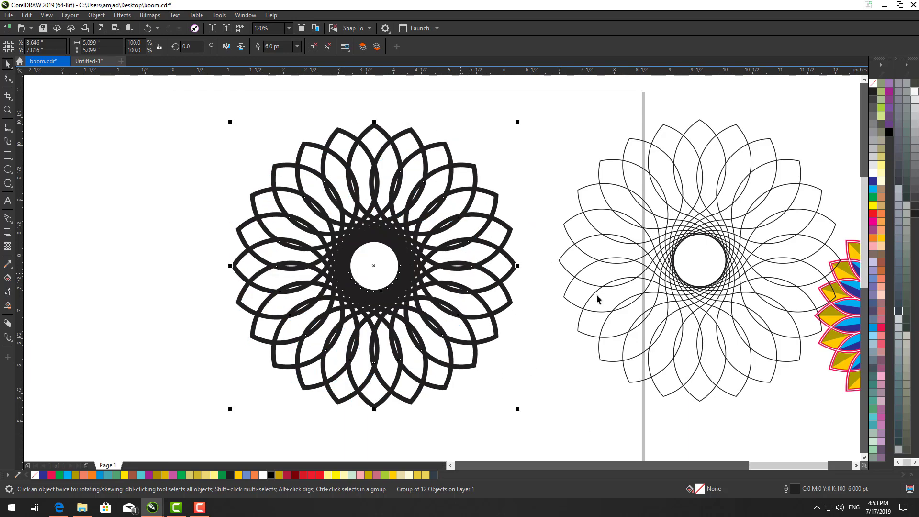
right_click(874, 199)
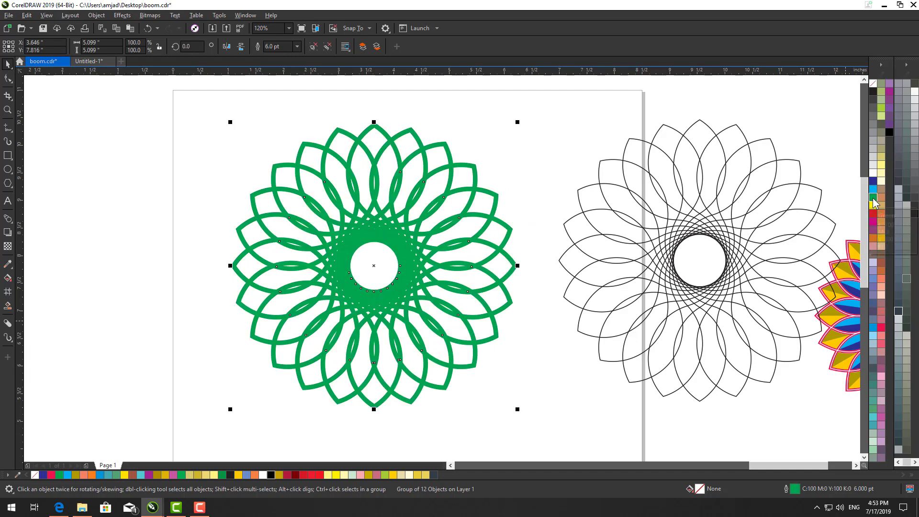
Move the thin-lined flower copy partly over the green flower and colour its outline white.
click(693, 238)
drag(693, 237, 530, 252)
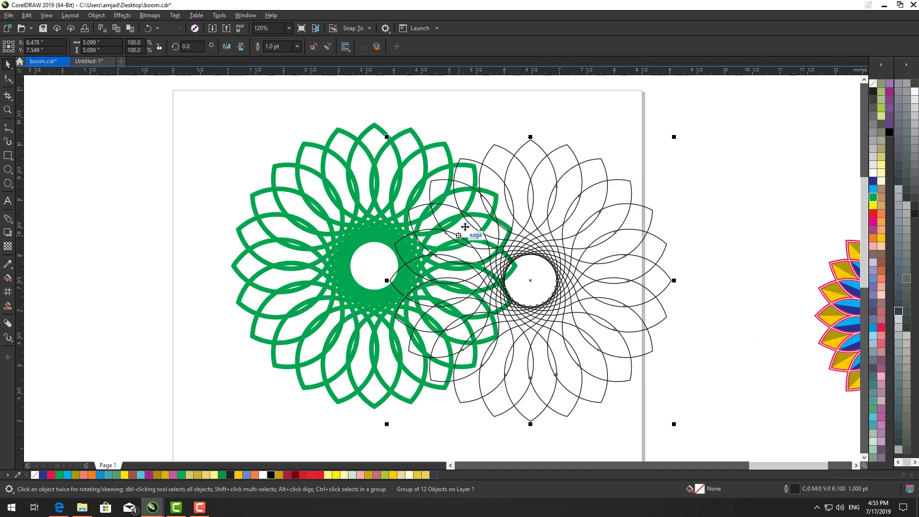
right_click(872, 176)
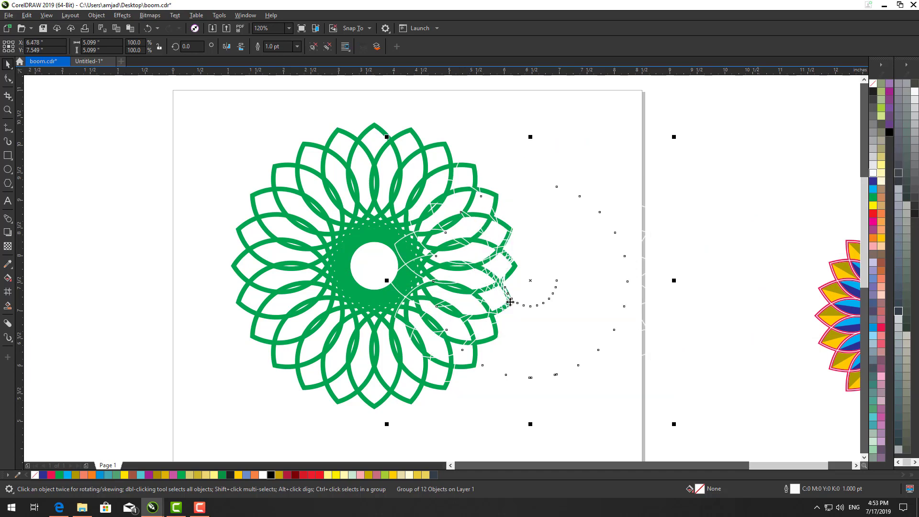
Select the white and green flowers together and centre the white flower exactly over the green one.
shift+click(336, 137)
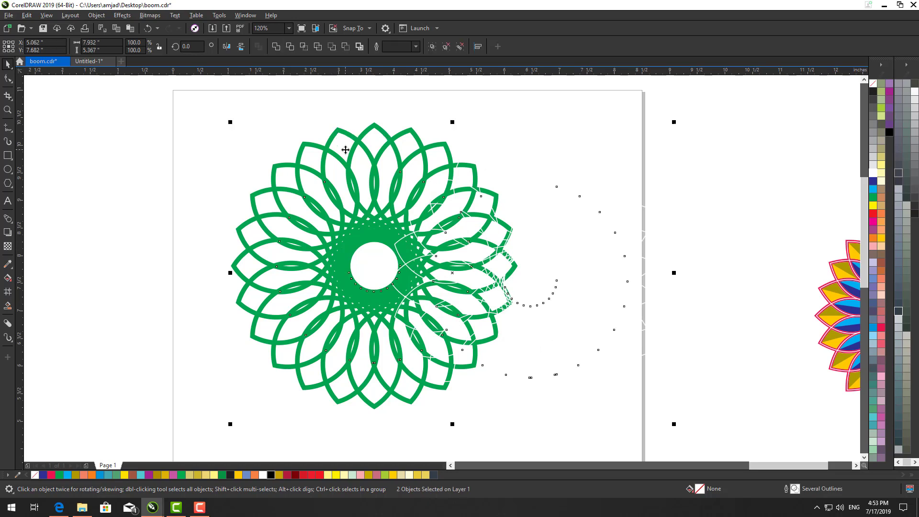
key(Up)
key(Up)
key(Up)
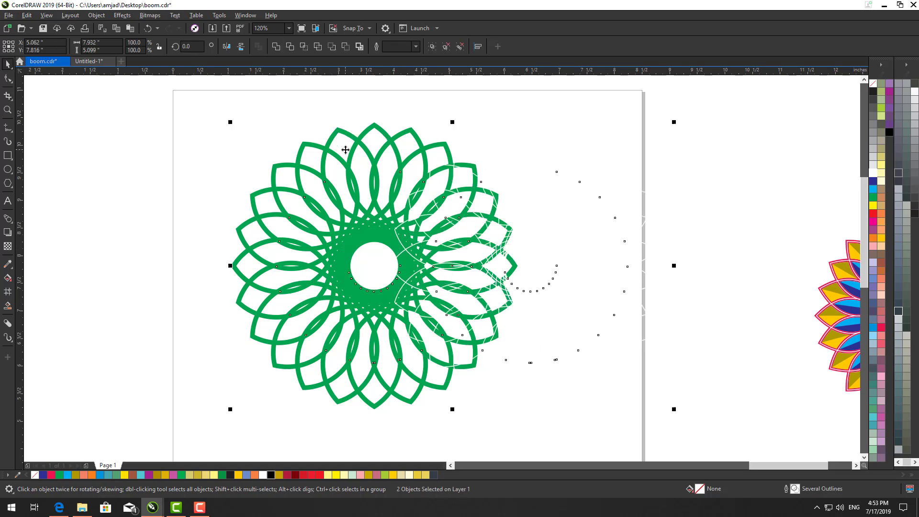
key(c)
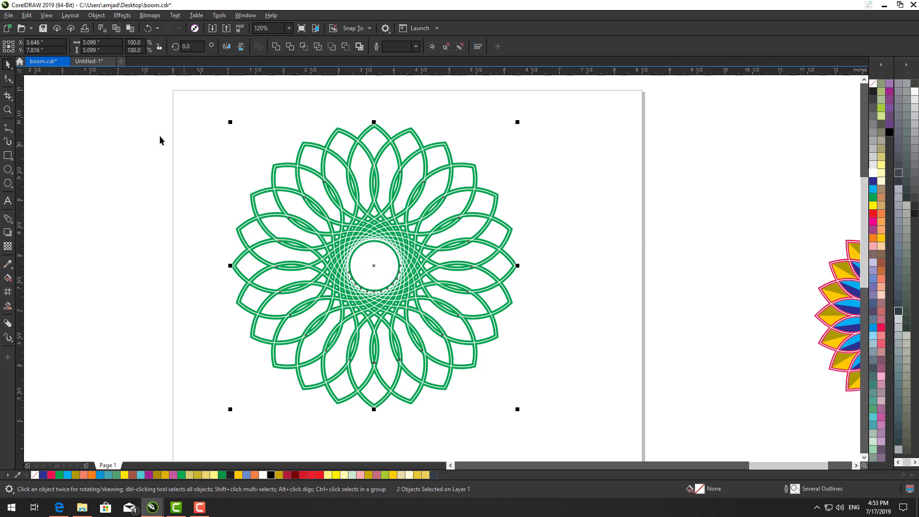
Try a lime green Smart Fill with a 0.5 pt outline in one outer petal cell, shift the filled shape slightly and delete it.
click(7, 110)
drag(322, 124, 413, 190)
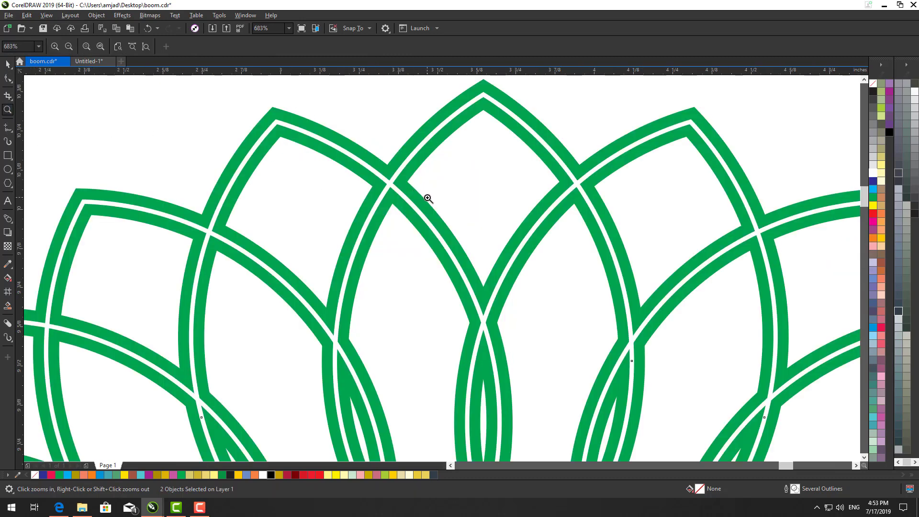
right_click(427, 244)
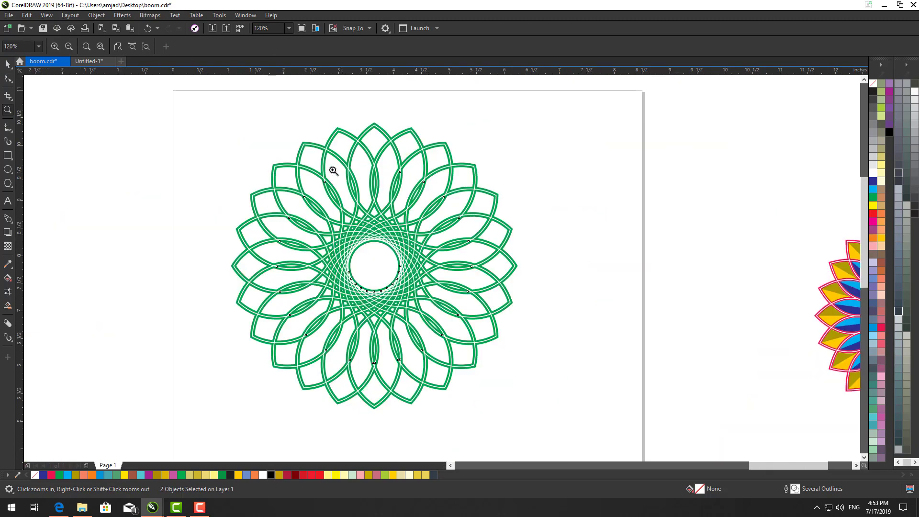
drag(294, 136, 433, 245)
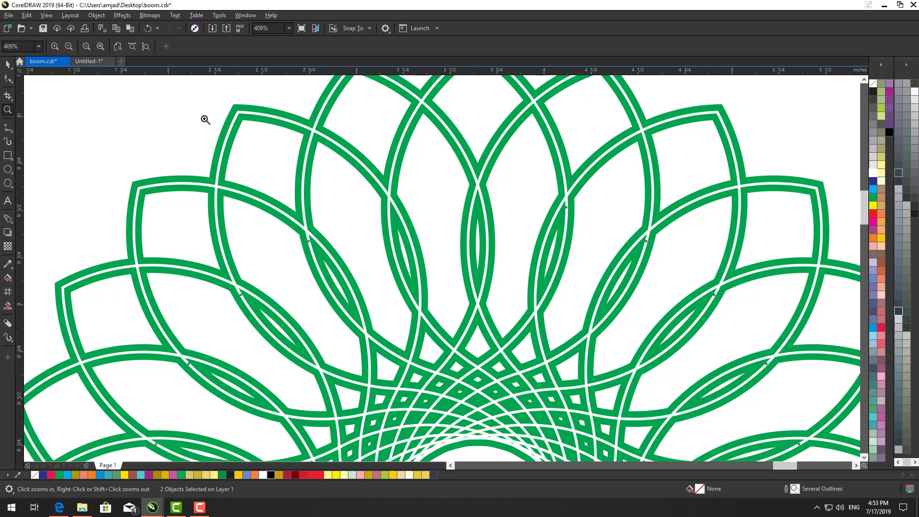
drag(184, 98, 412, 267)
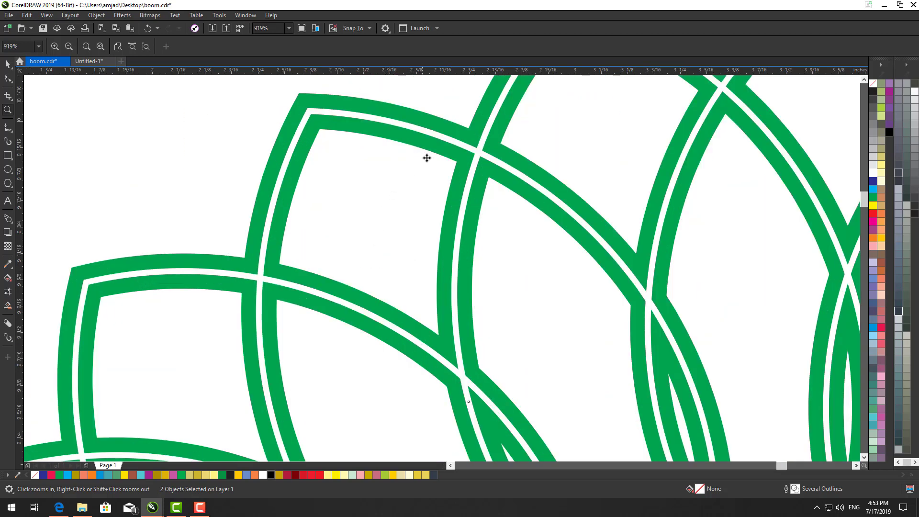
key(space)
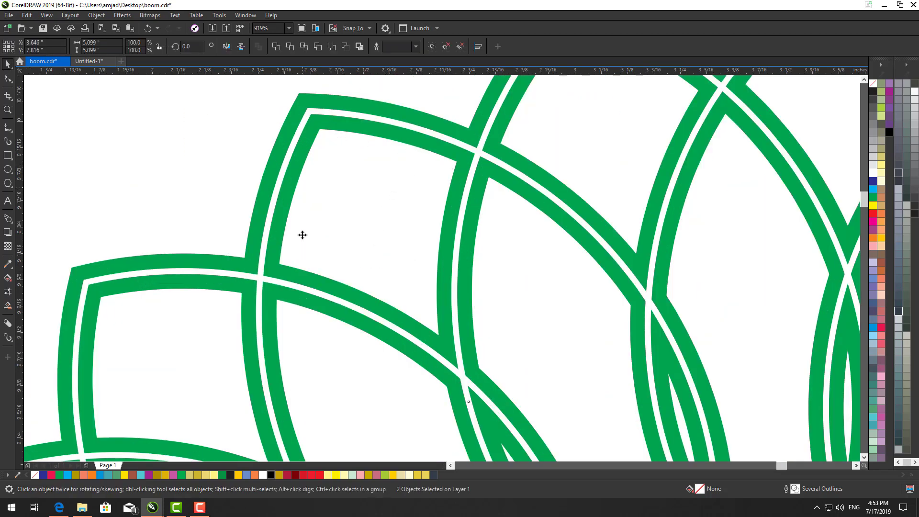
click(6, 308)
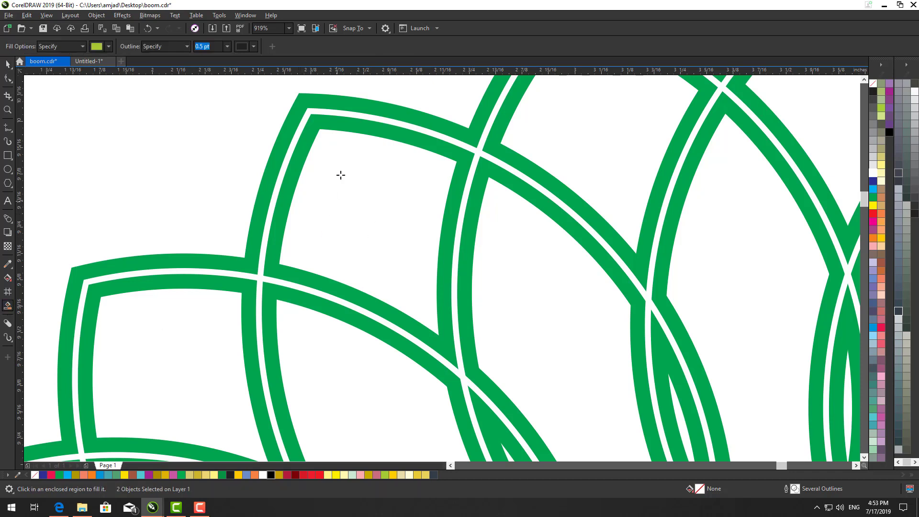
click(360, 189)
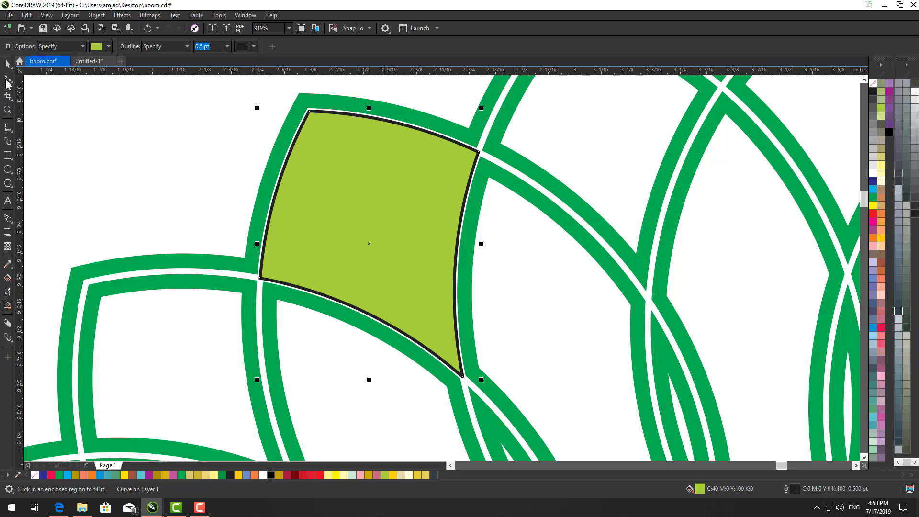
click(8, 64)
drag(384, 197, 393, 215)
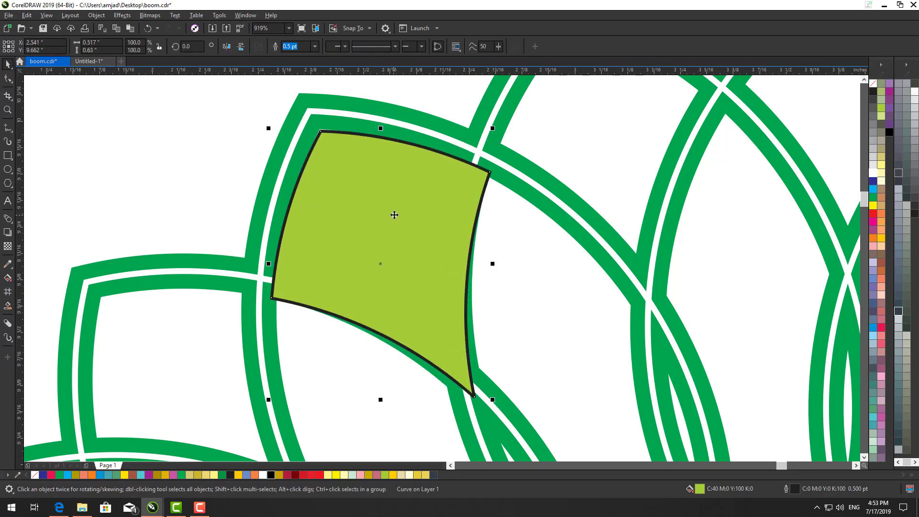
key(Delete)
Smart-fill the same outer petal cell again with lime green and delete the resulting shape.
click(8, 305)
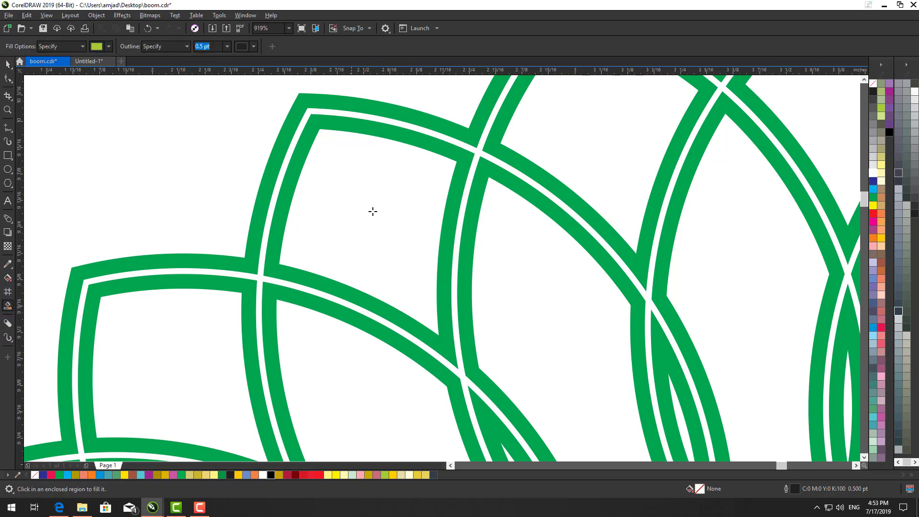
click(369, 207)
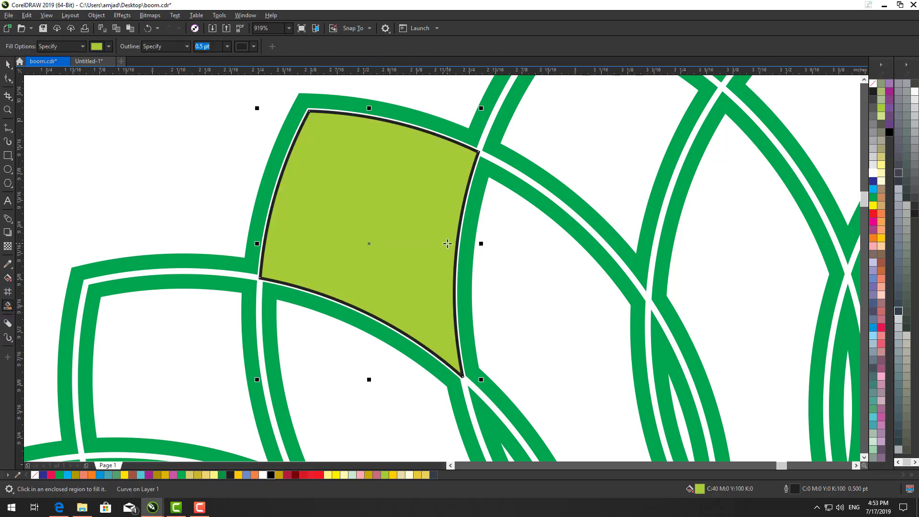
key(Delete)
click(8, 64)
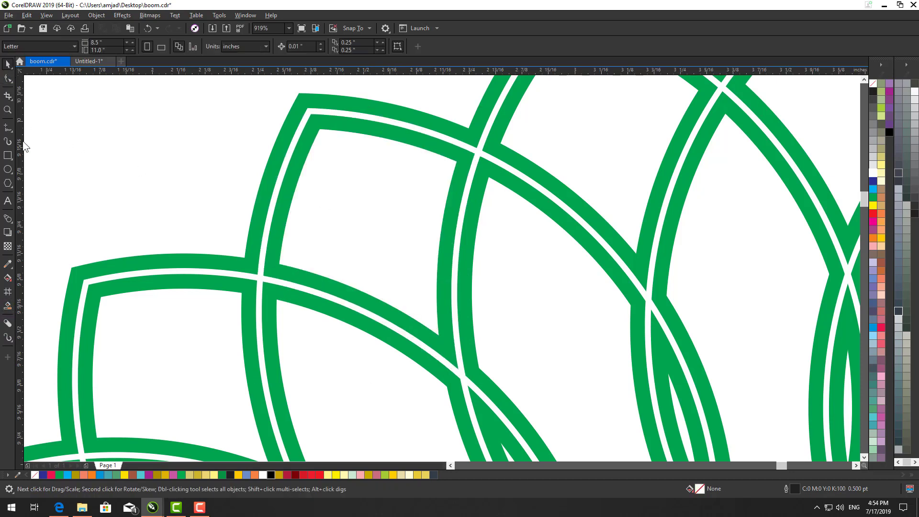
Move the white flower clear of the green flower, over the page's edge, and colour its outline black.
click(7, 110)
scroll(216, 206, down, 3)
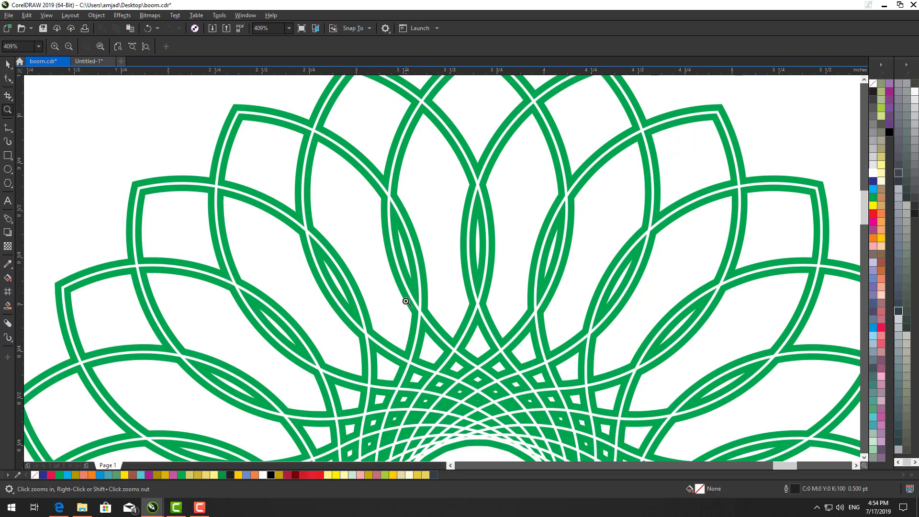
scroll(412, 301, down, 3)
key(space)
drag(406, 253, 634, 306)
key(Escape)
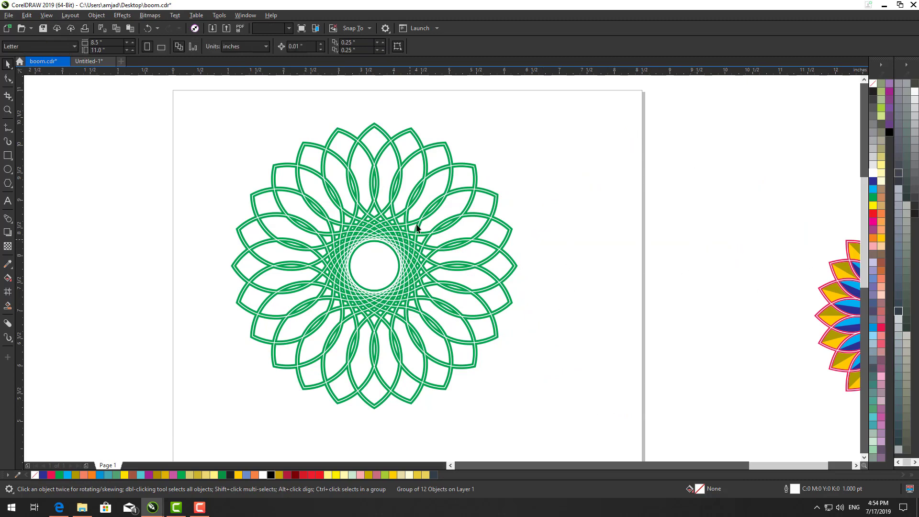
drag(422, 219, 731, 221)
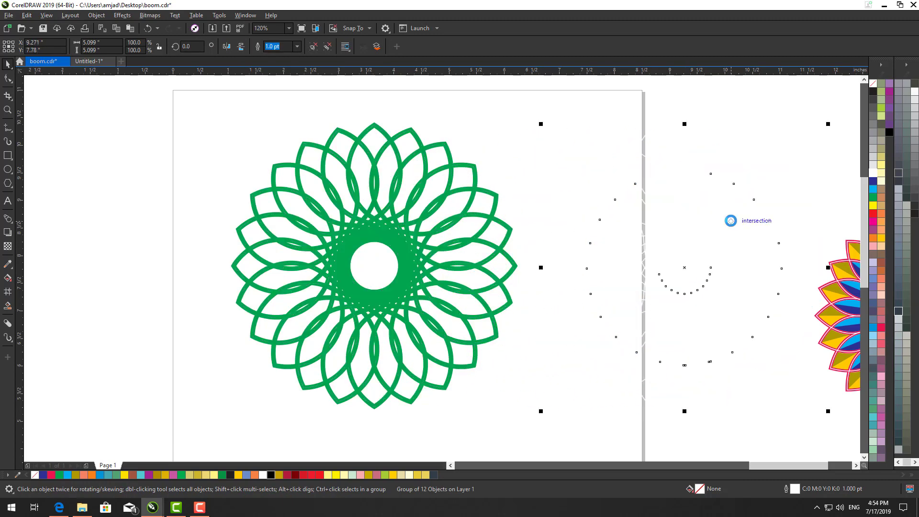
right_click(889, 131)
click(484, 196)
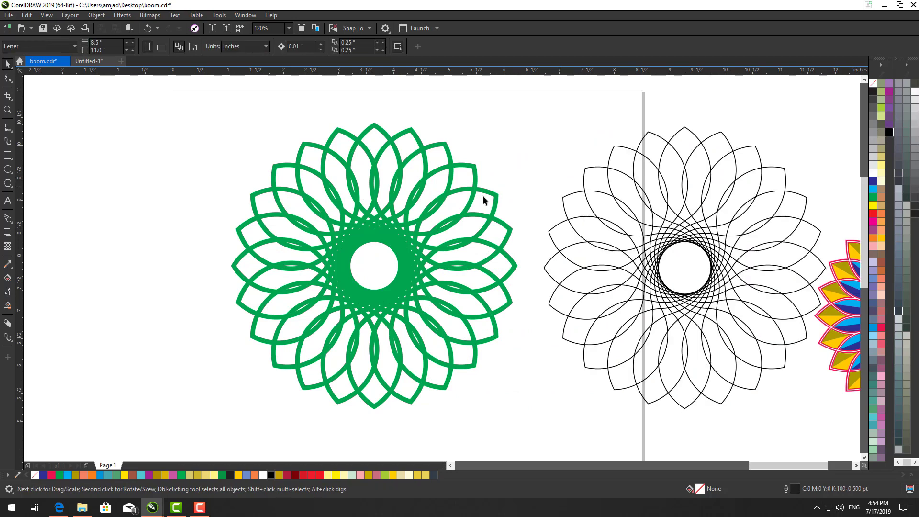
click(482, 193)
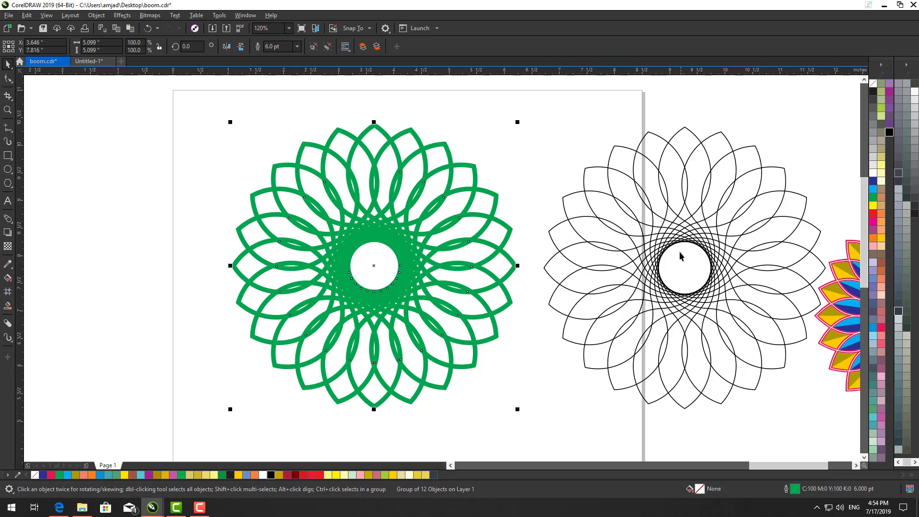
Colour the thin black flower's outline white and centre it horizontally and vertically over the green flower.
drag(682, 243, 679, 243)
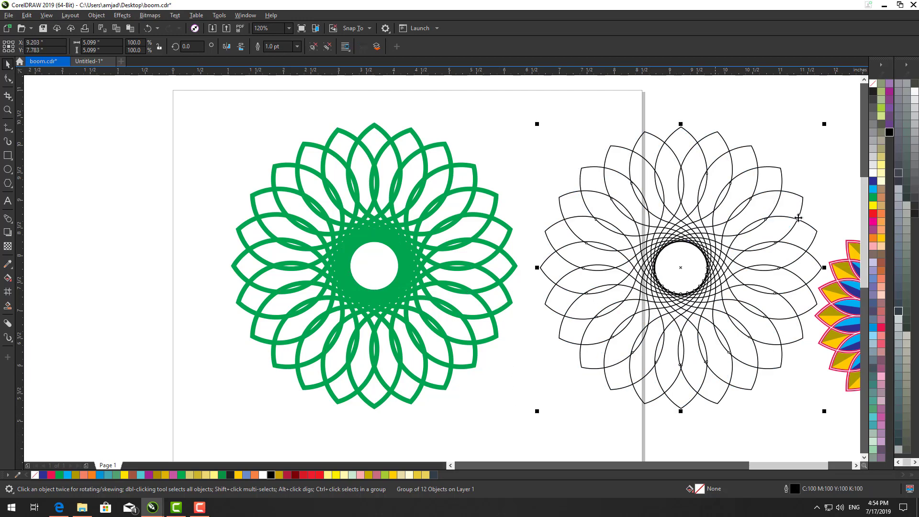
right_click(875, 174)
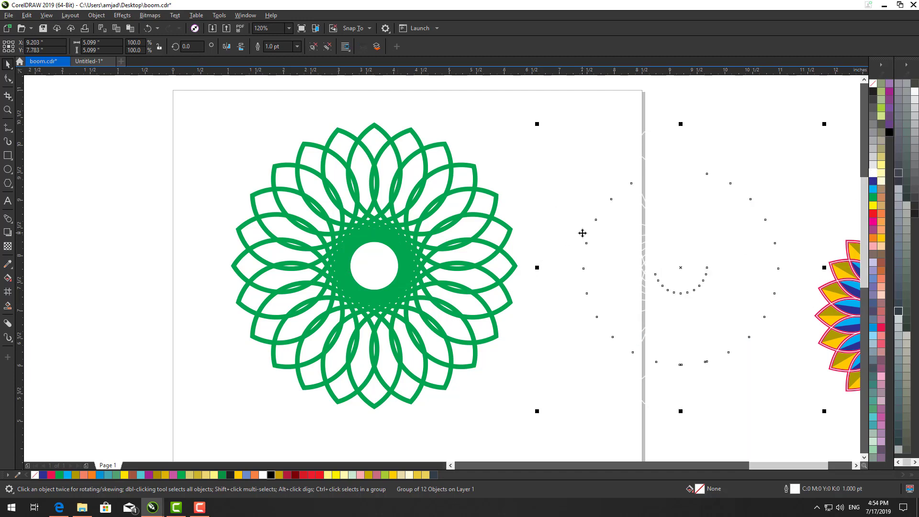
drag(583, 233, 396, 261)
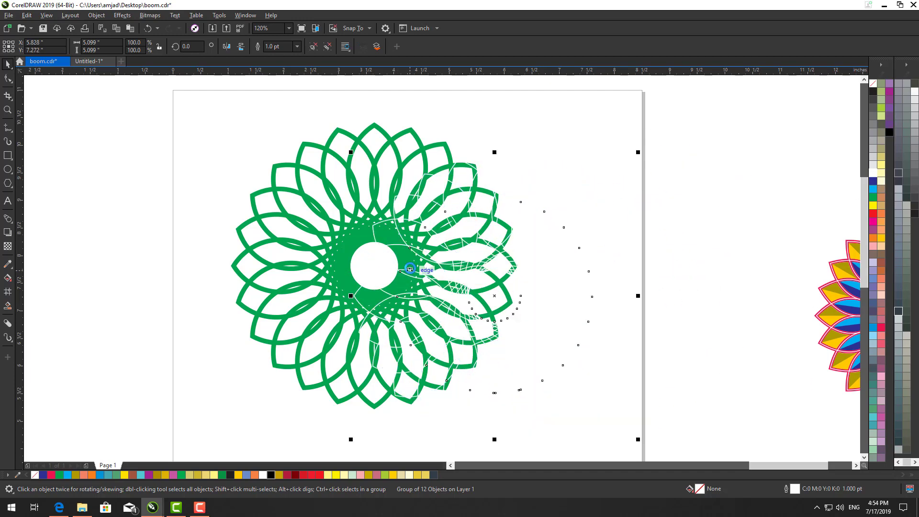
shift+click(327, 153)
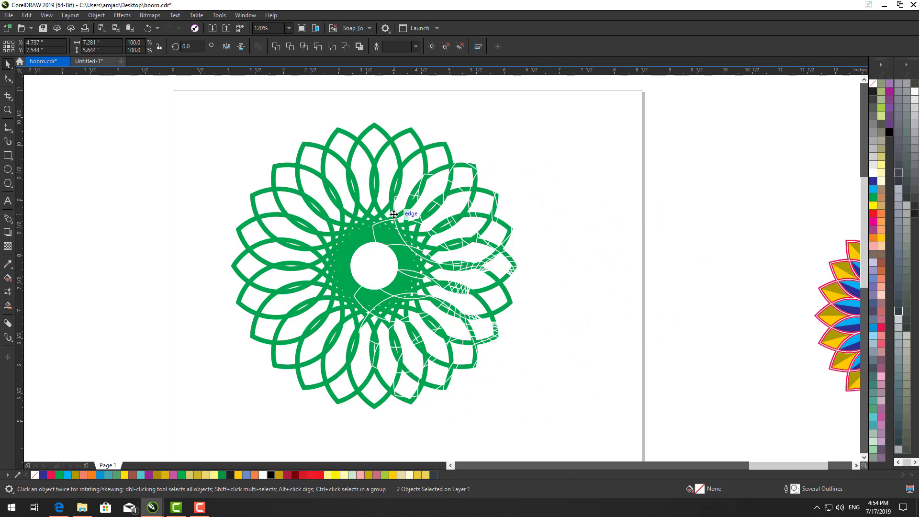
key(c)
key(e)
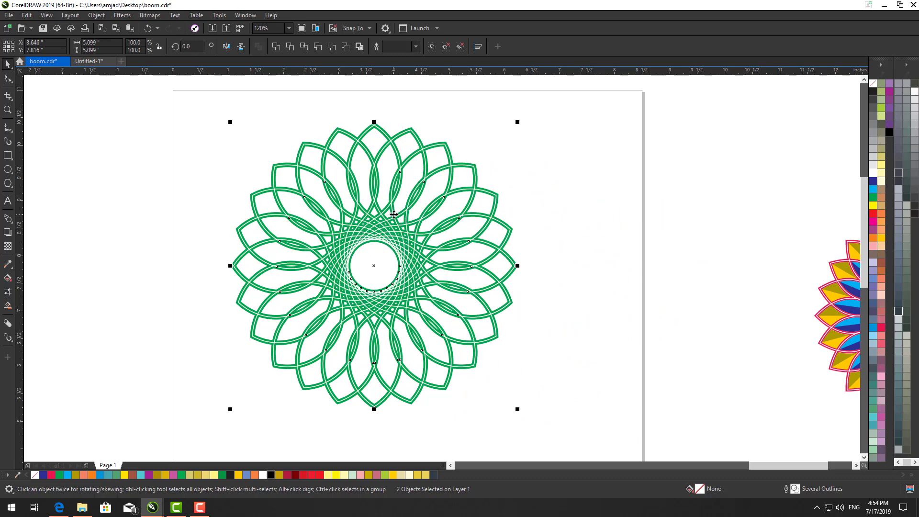
Test Smart Fill with lime green on an outer petal cell of the combined flower and delete the filled shape.
click(7, 112)
drag(276, 125, 464, 259)
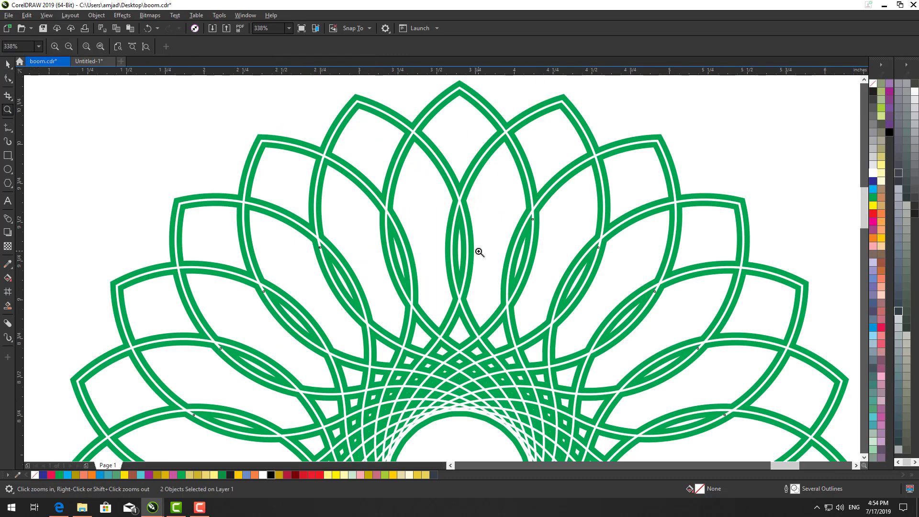
key(space)
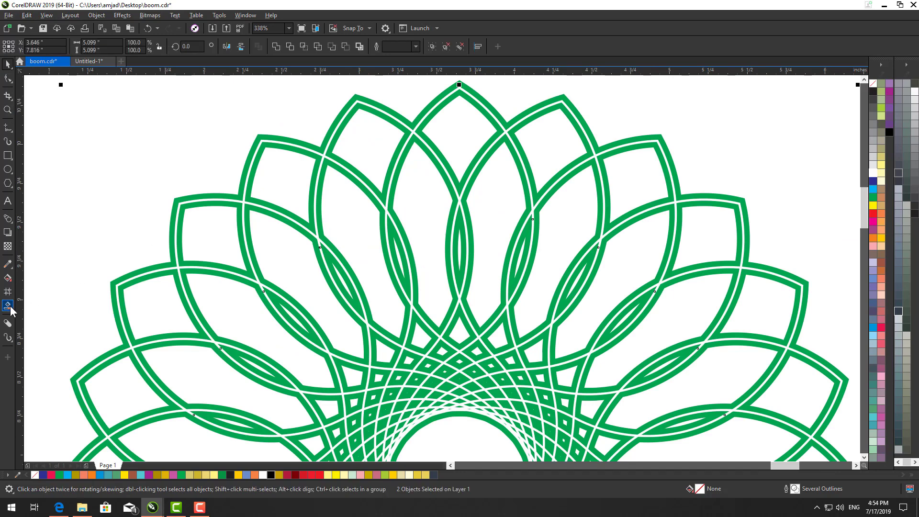
click(8, 306)
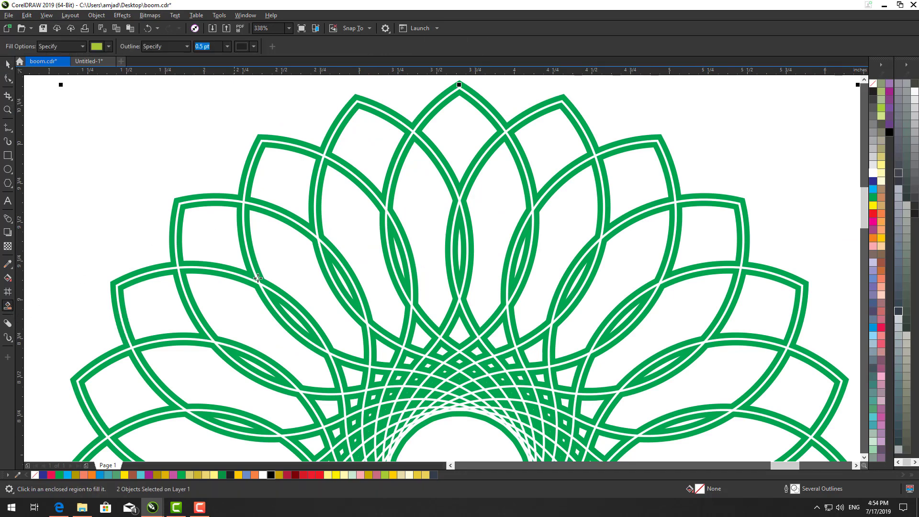
click(285, 162)
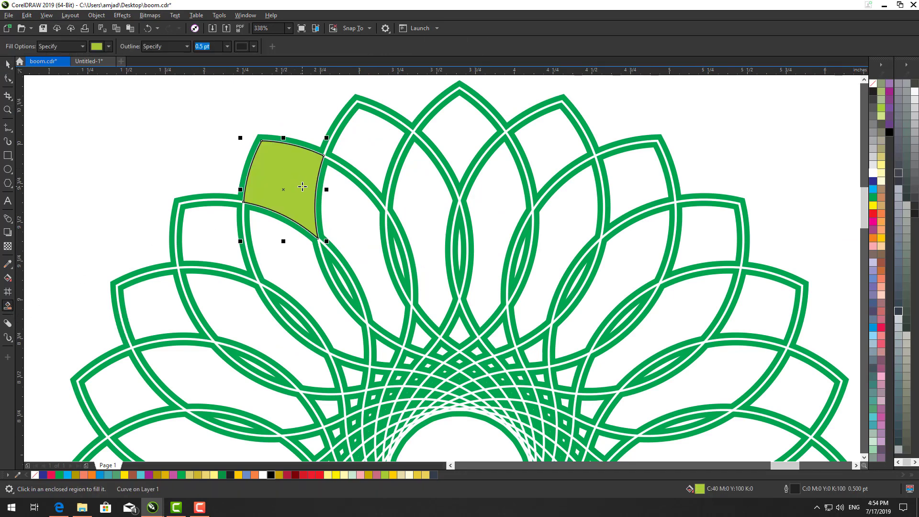
key(Delete)
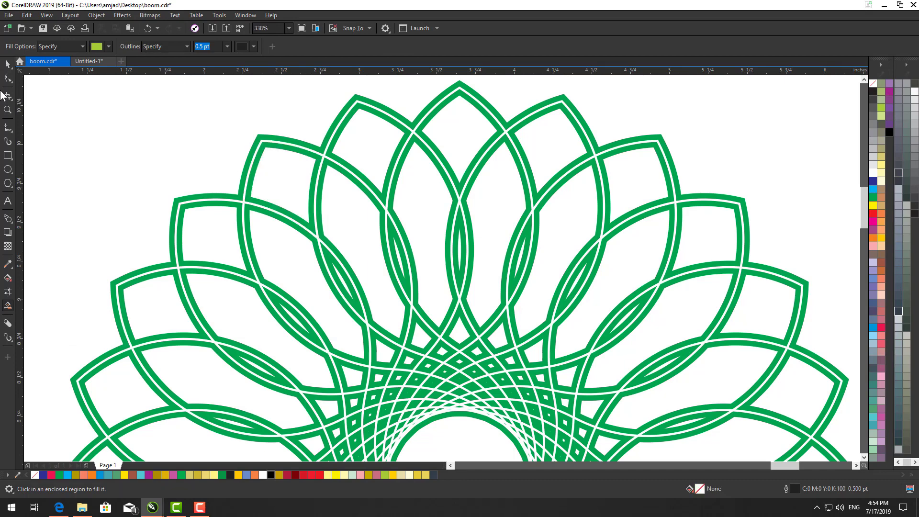
Move the thin white flower off the green flower and place it beside it, across the page's edge.
click(8, 63)
click(203, 200)
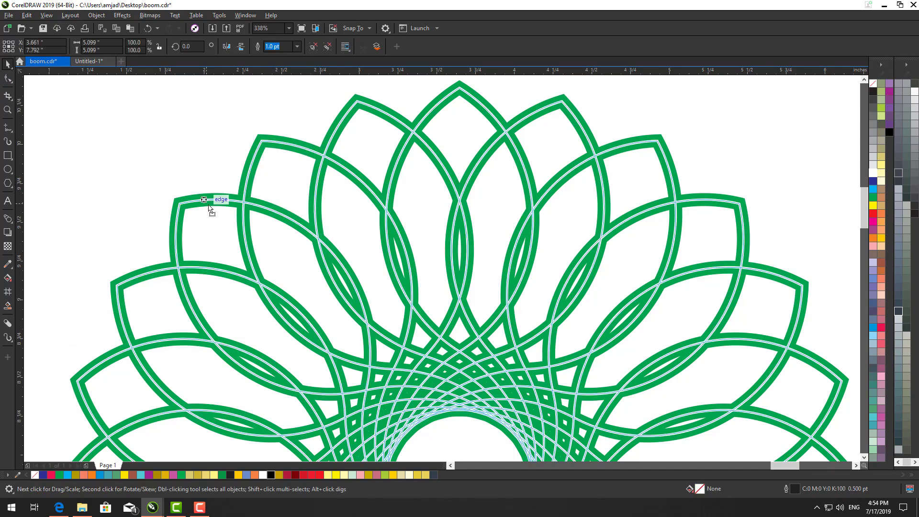
text(6)
key(Return)
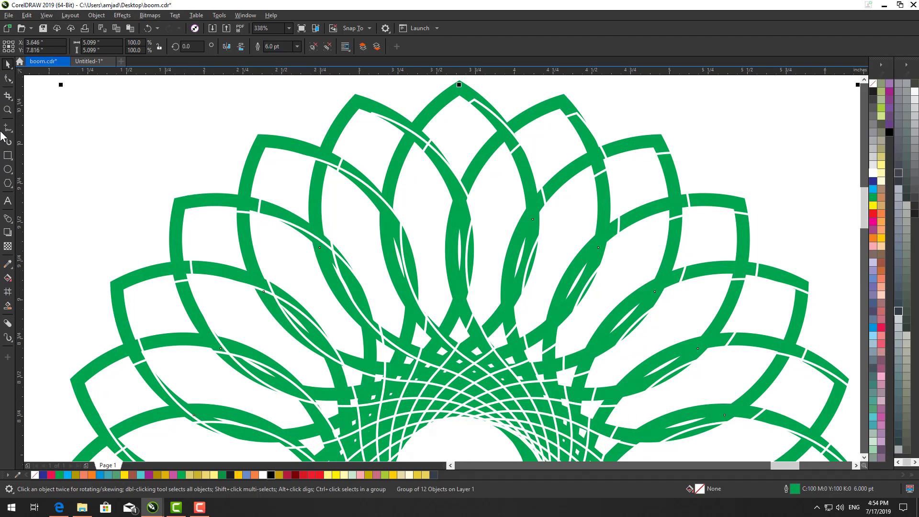
click(8, 110)
right_click(109, 146)
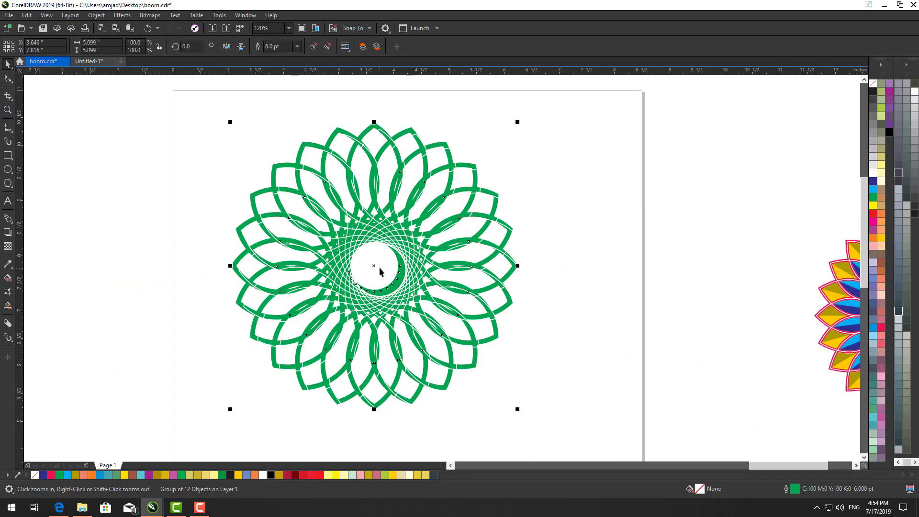
key(space)
drag(376, 265, 694, 253)
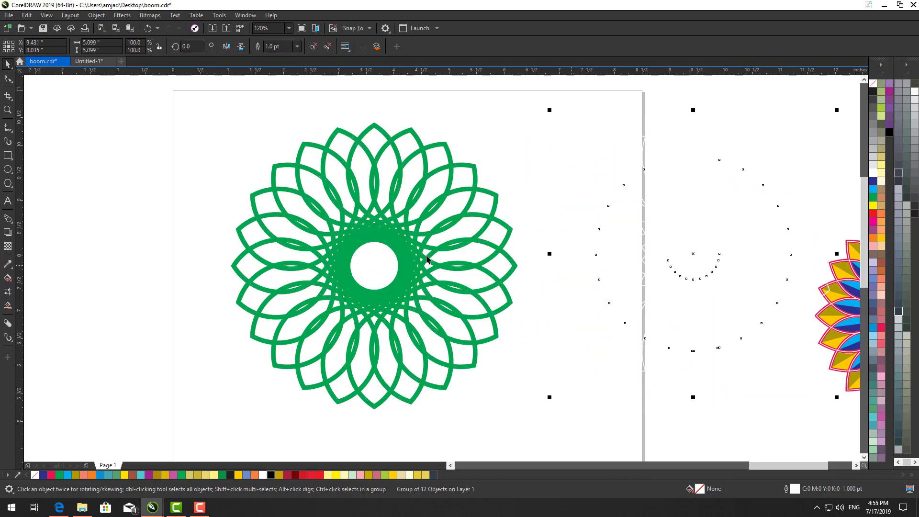
Select the whole green flower and ungroup it into its separate leaf shapes.
drag(173, 105, 545, 372)
drag(548, 419, 548, 419)
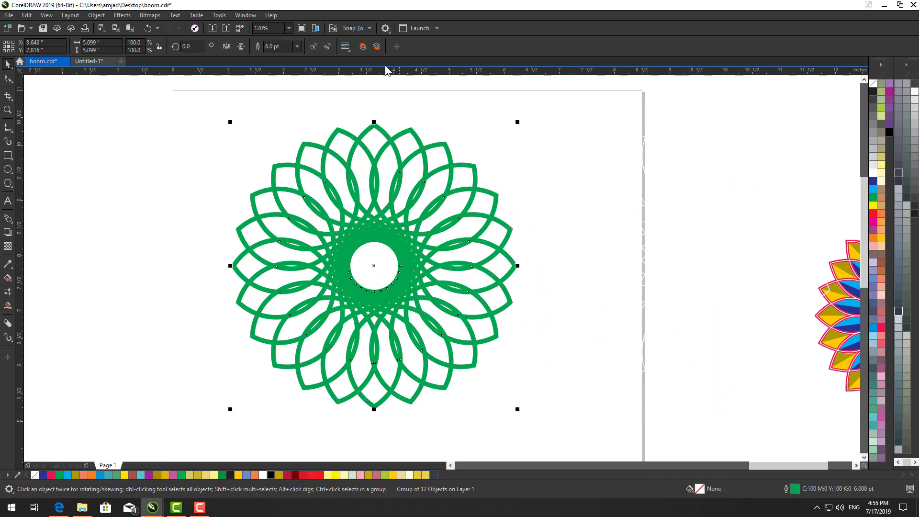
click(313, 47)
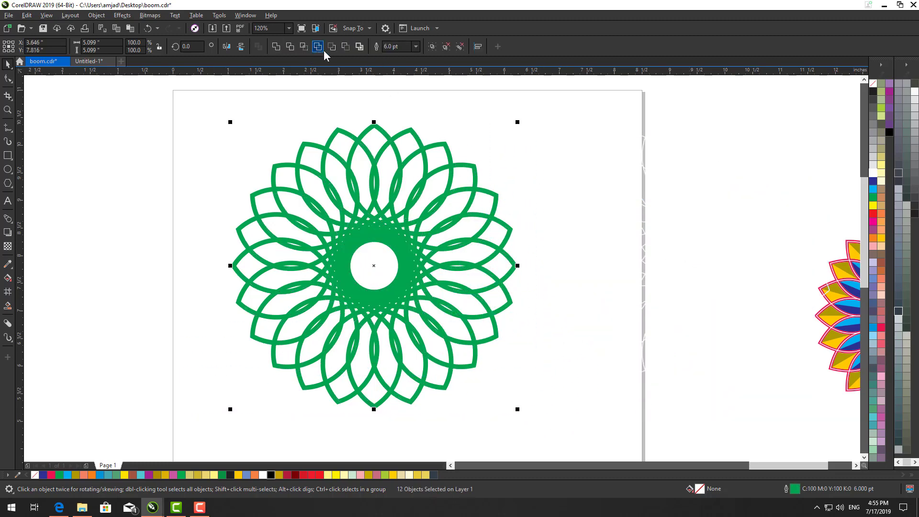
Break up the green flower's nested groups and convert all its leaf outlines into a single group of filled objects.
click(460, 48)
drag(215, 98, 306, 226)
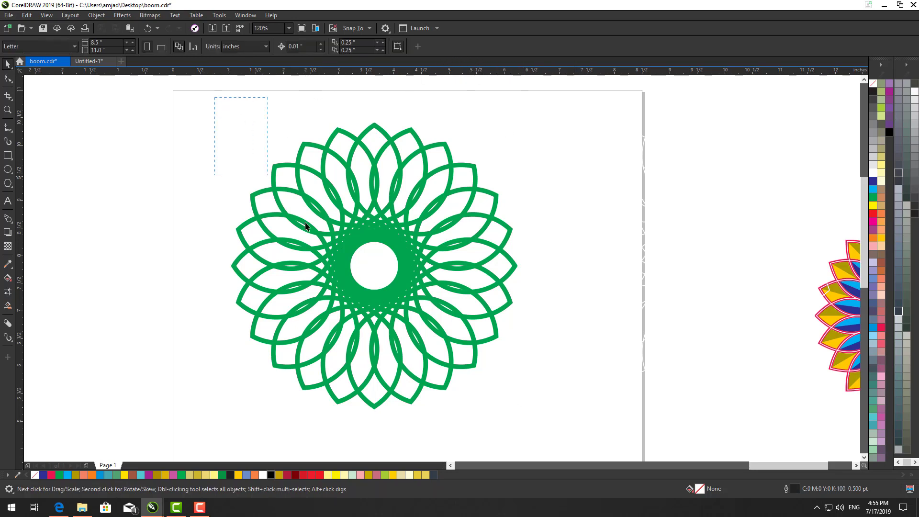
drag(544, 408, 561, 426)
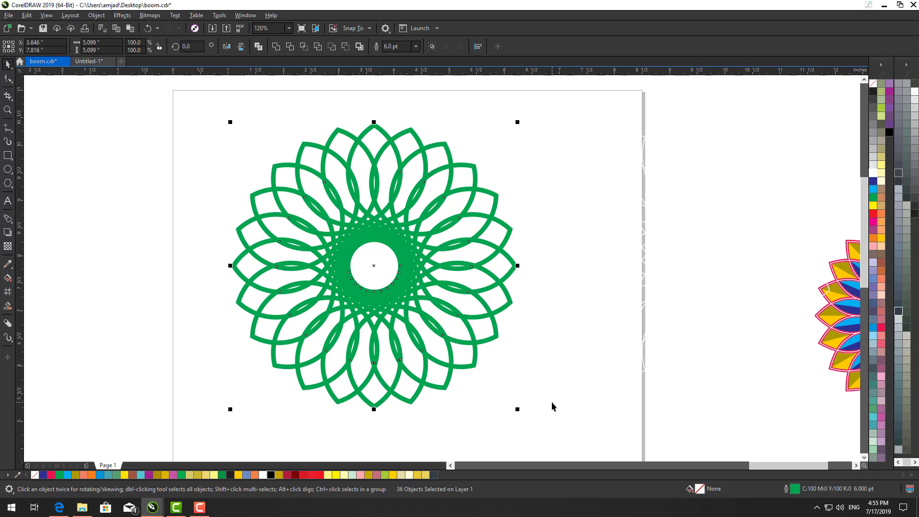
key(ctrl+shift+q)
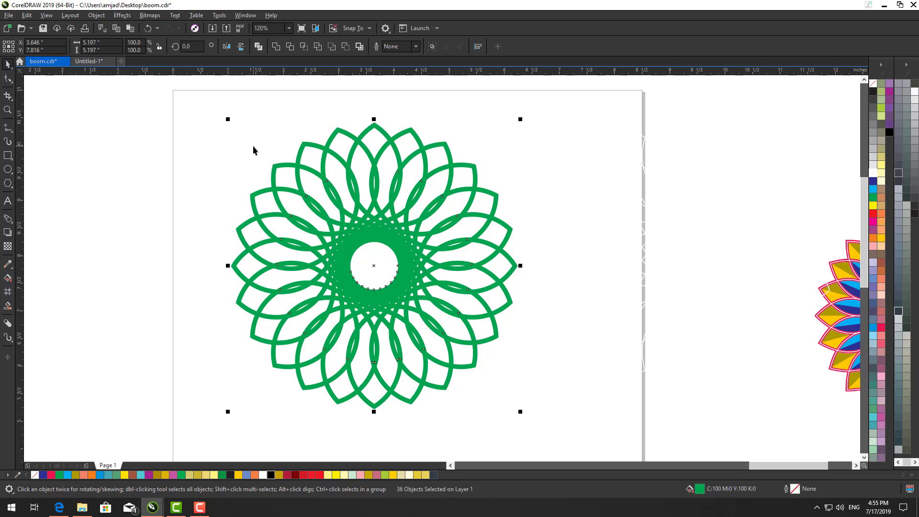
click(432, 46)
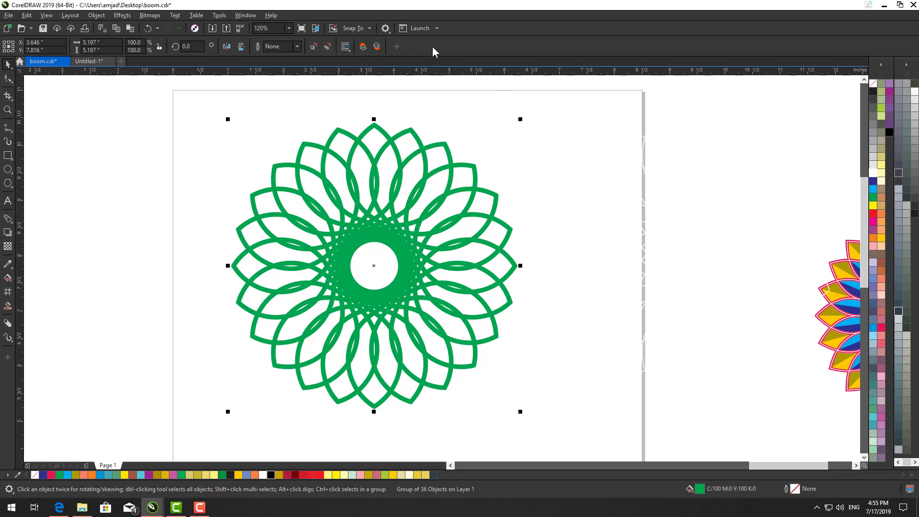
Move the thin white flower back onto the green flower and centre it horizontally and vertically over it.
drag(645, 252, 382, 298)
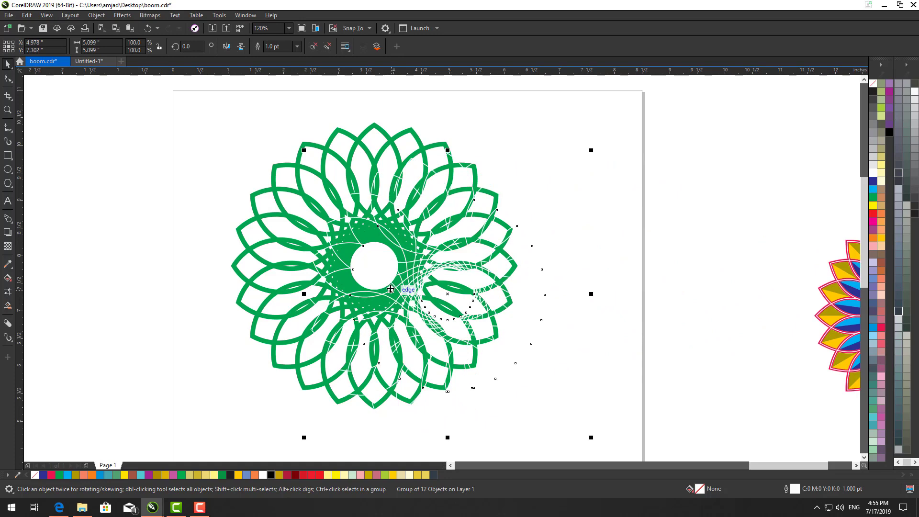
shift+click(327, 152)
key(c)
key(e)
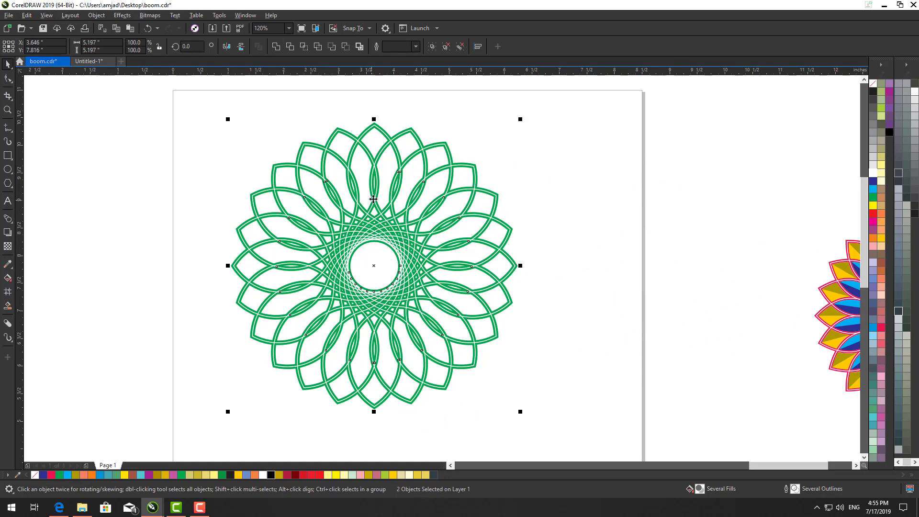
Smart Fill an outer petal cell, the second one left of the topmost petal tip, with lime green.
click(8, 109)
drag(292, 106, 513, 268)
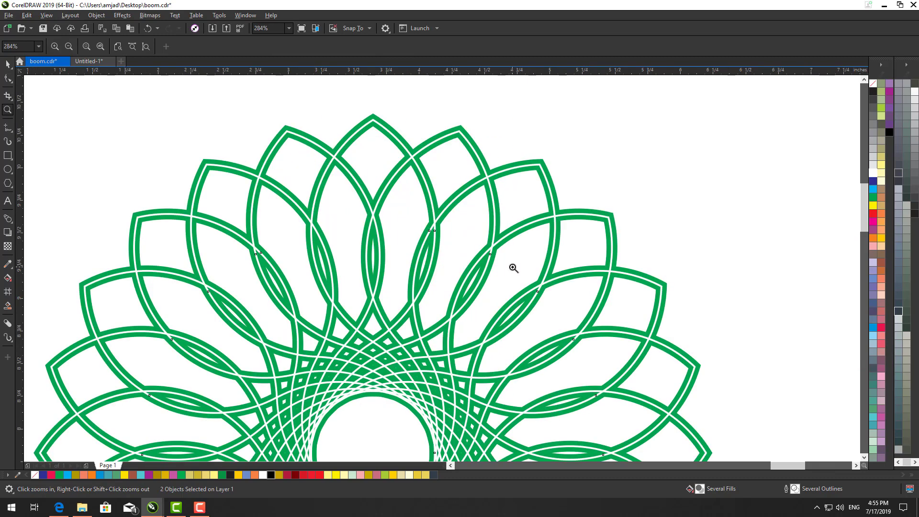
key(space)
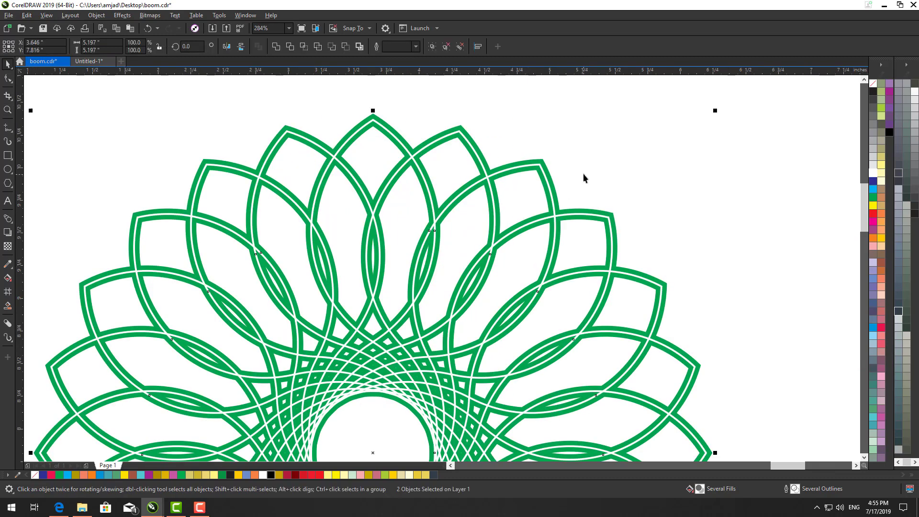
click(604, 136)
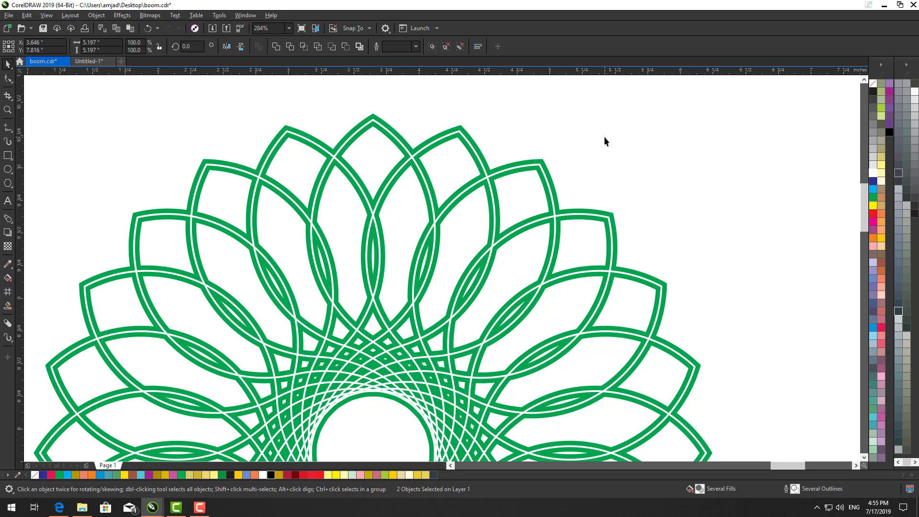
click(7, 305)
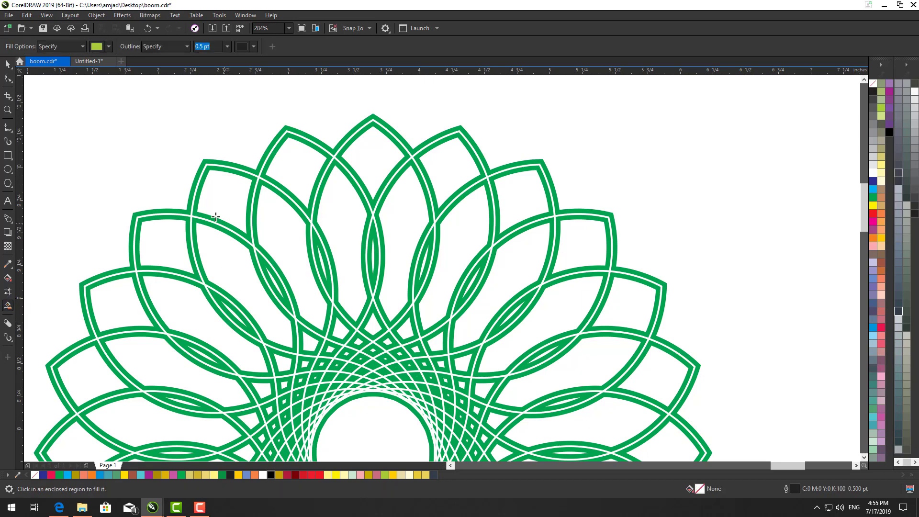
click(225, 204)
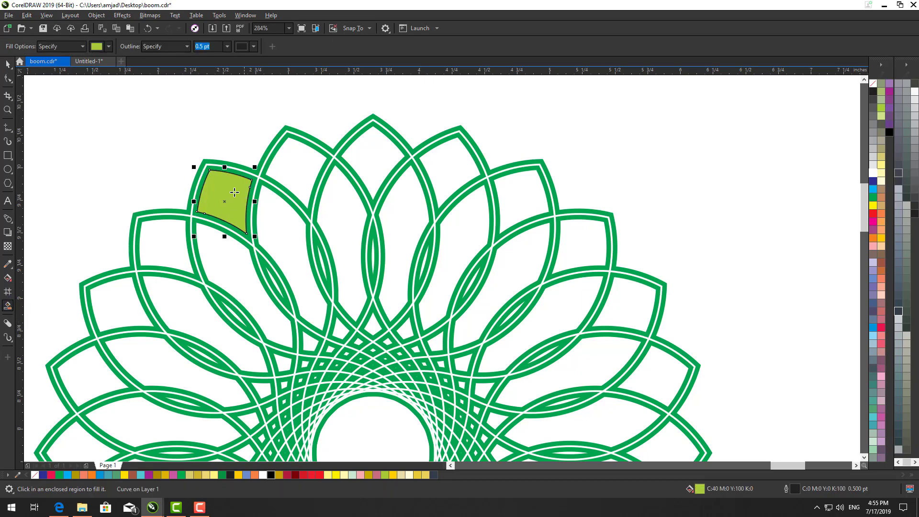
Give the filled outer cell a linear fountain fill from red at its outer corner to yellow at its inner corner.
click(7, 63)
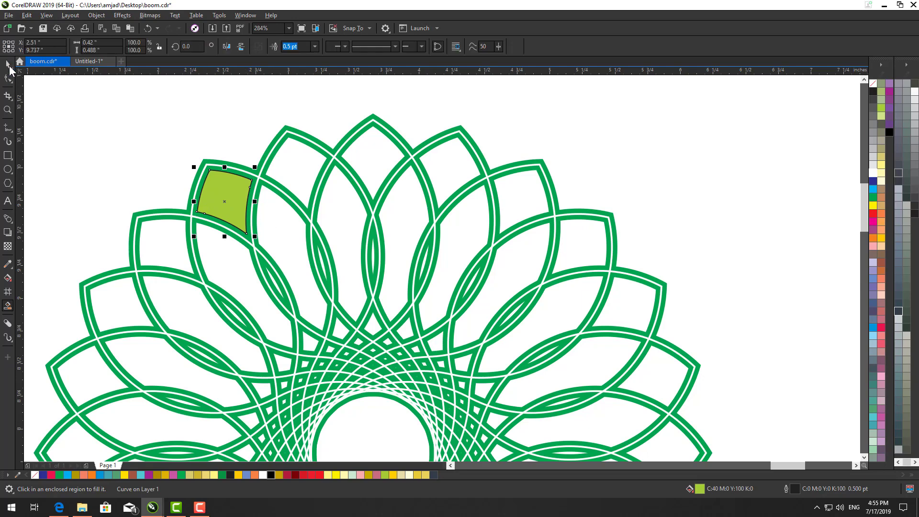
click(171, 176)
click(220, 200)
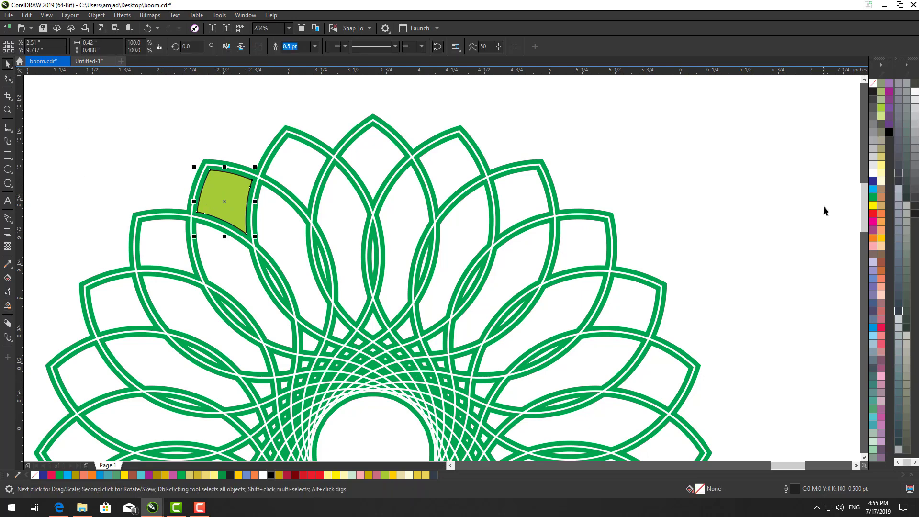
click(873, 213)
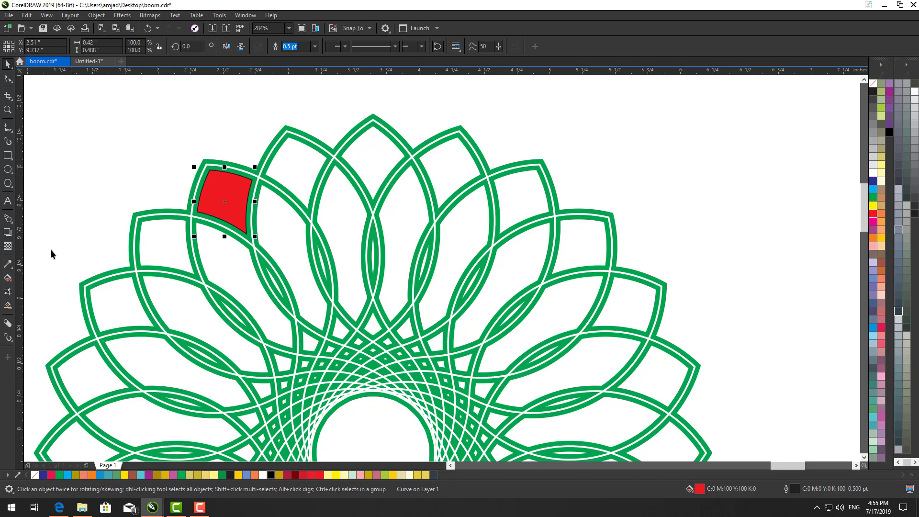
click(7, 279)
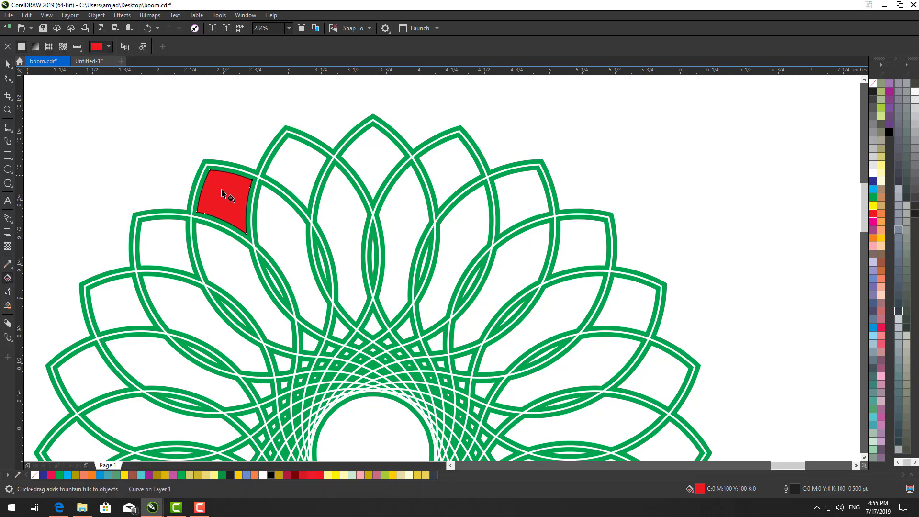
drag(213, 175, 246, 227)
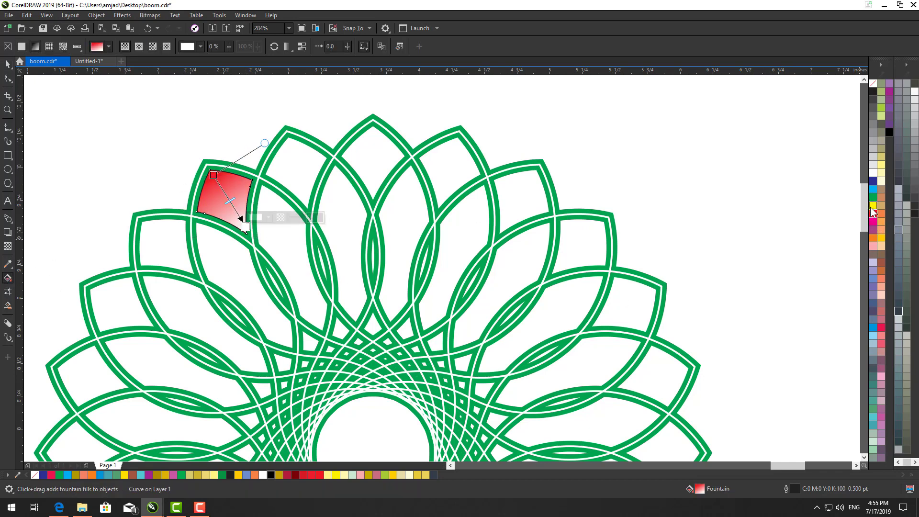
drag(872, 210, 246, 227)
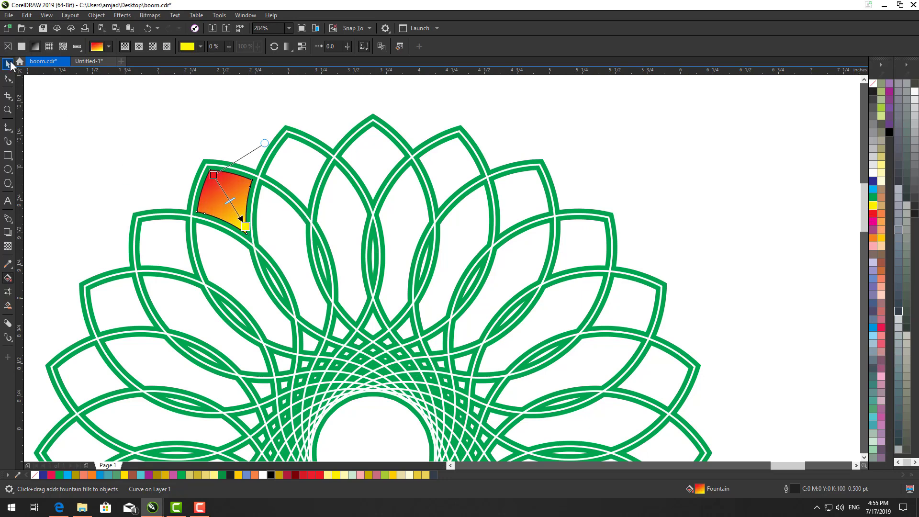
click(8, 63)
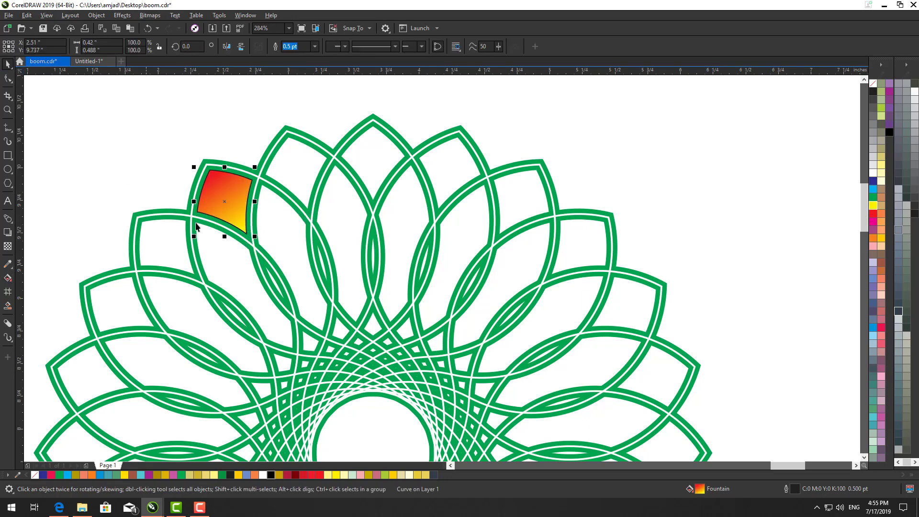
Set the red-yellow cell's rotation centre to the flower's centre and make a copy rotated 15° clockwise onto the neighbouring petal.
click(8, 110)
right_click(334, 233)
drag(230, 126, 578, 439)
key(space)
click(352, 131)
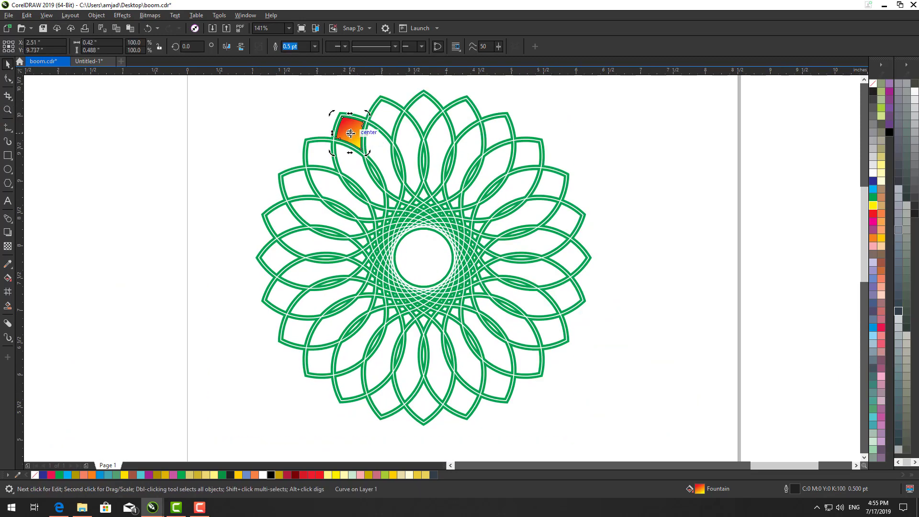
drag(351, 133, 424, 258)
drag(370, 117, 397, 117)
Repeat the rotated copy of the red-yellow cell clockwise until every outer petal cell is filled.
key(ctrl+r)
key(ctrl+r)
key(ctrl+r)
key(ctrl+r)
key(ctrl+r)
key(ctrl+r)
key(ctrl+r)
key(ctrl+r)
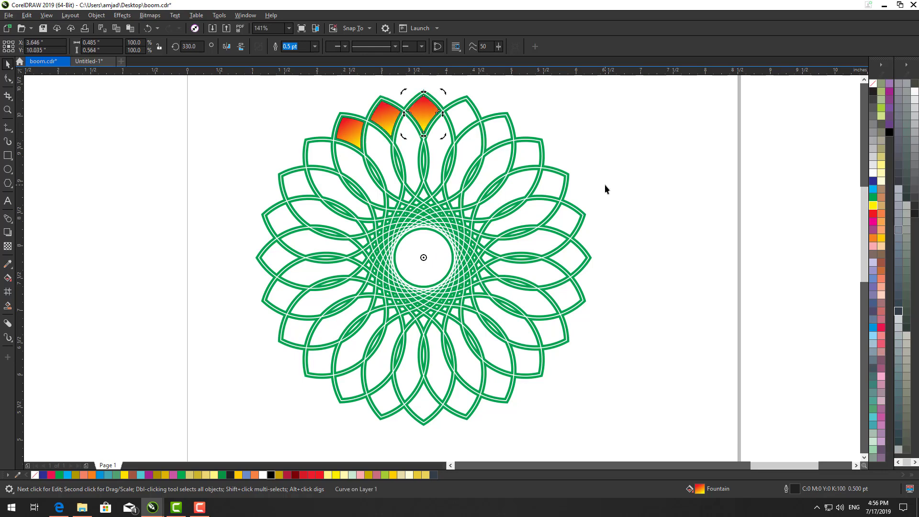
key(ctrl+r)
key(ctrl+r)
key(ctrl+r)
key(ctrl+r)
key(ctrl+r)
key(ctrl+r)
key(ctrl+r)
key(ctrl+r)
key(ctrl+r)
key(ctrl+r)
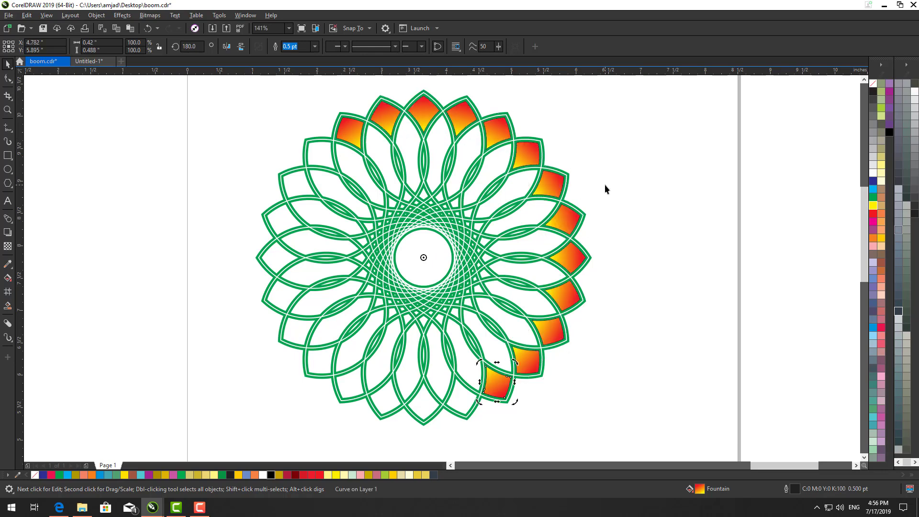
key(ctrl+r)
key(ctrl+r)
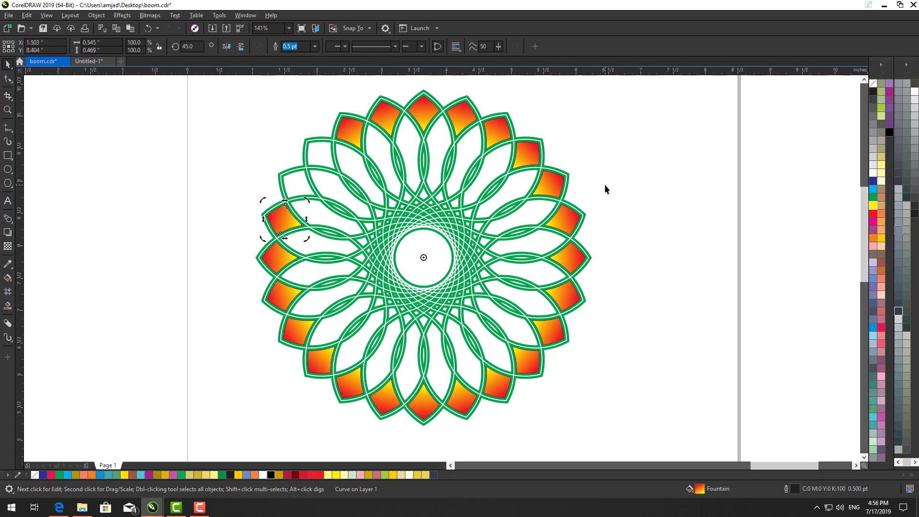
key(ctrl+r)
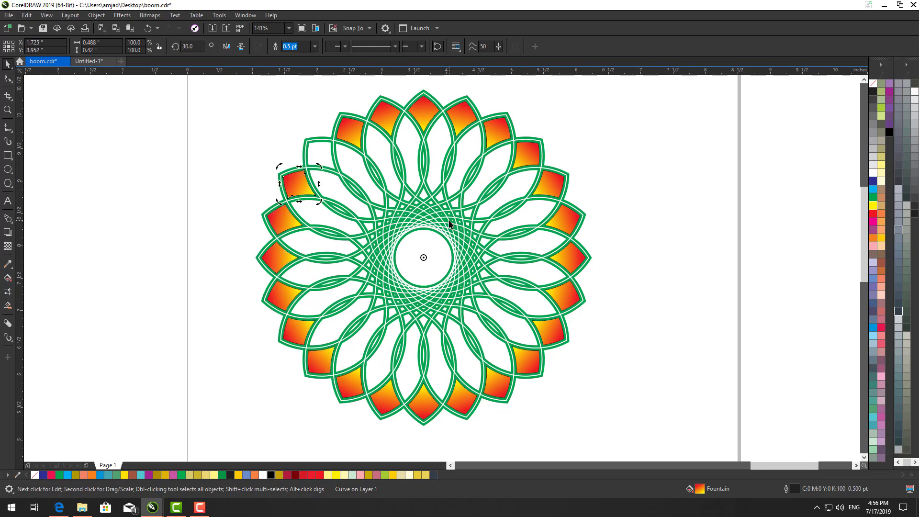
key(ctrl+r)
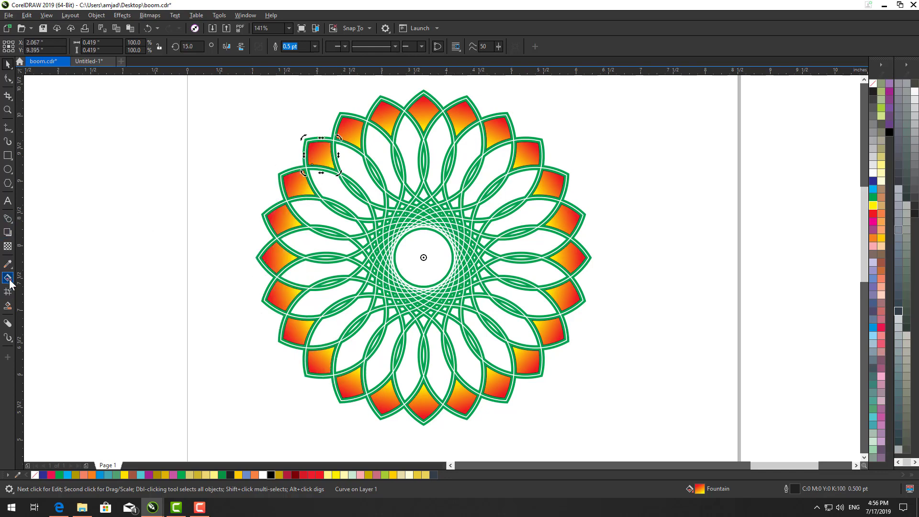
Smart Fill the long inner petal cell below the first red-yellow cell and colour it dark blue.
click(8, 305)
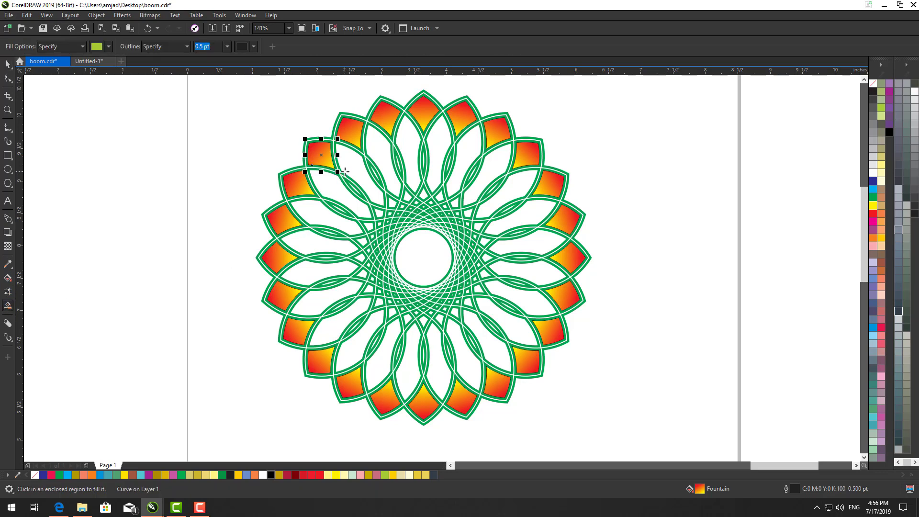
click(344, 172)
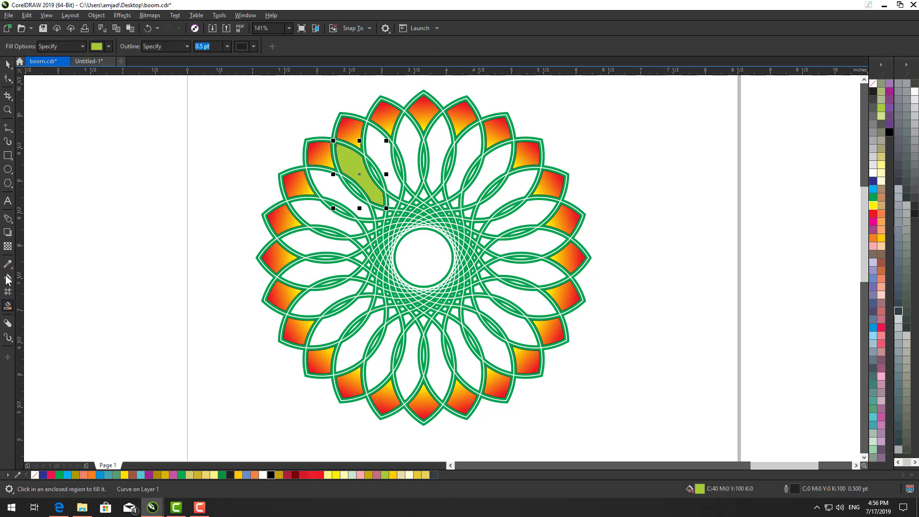
click(8, 64)
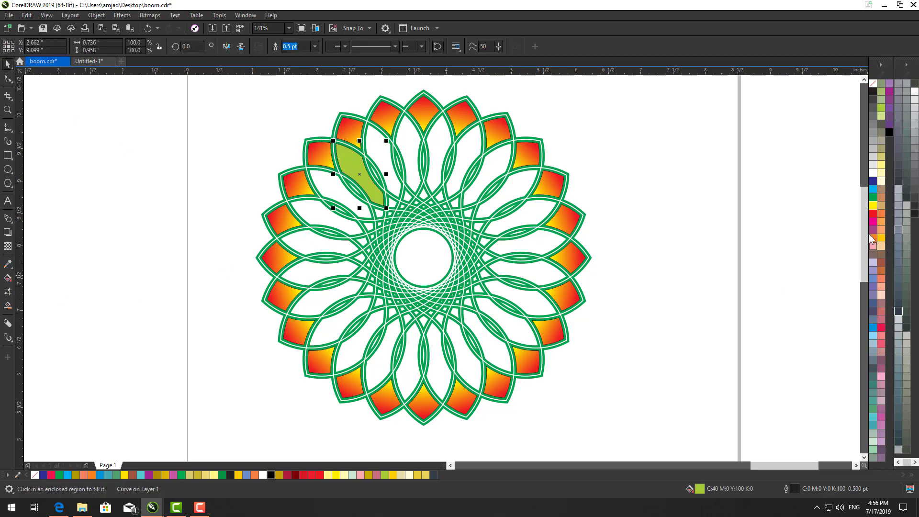
click(874, 190)
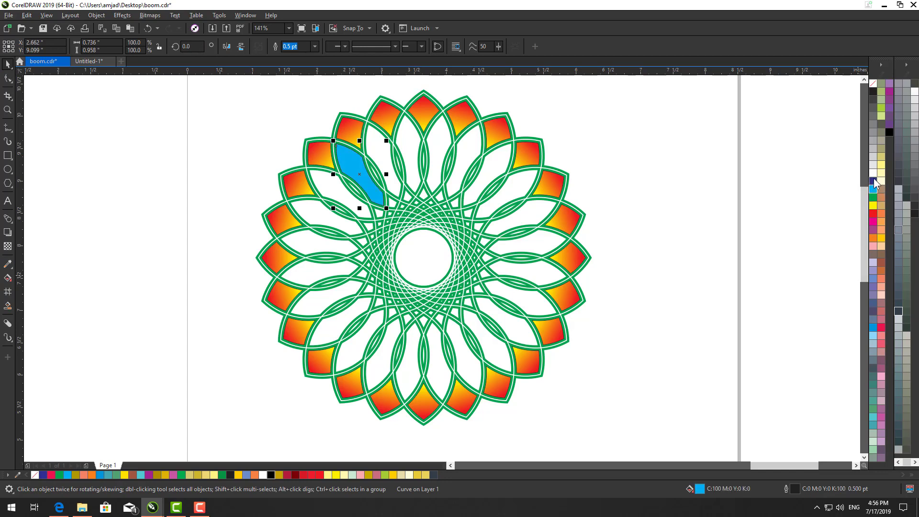
click(874, 182)
Apply a linear fountain fill to the inner cell, from dark blue at its outer end to cyan near the flower's centre.
click(8, 278)
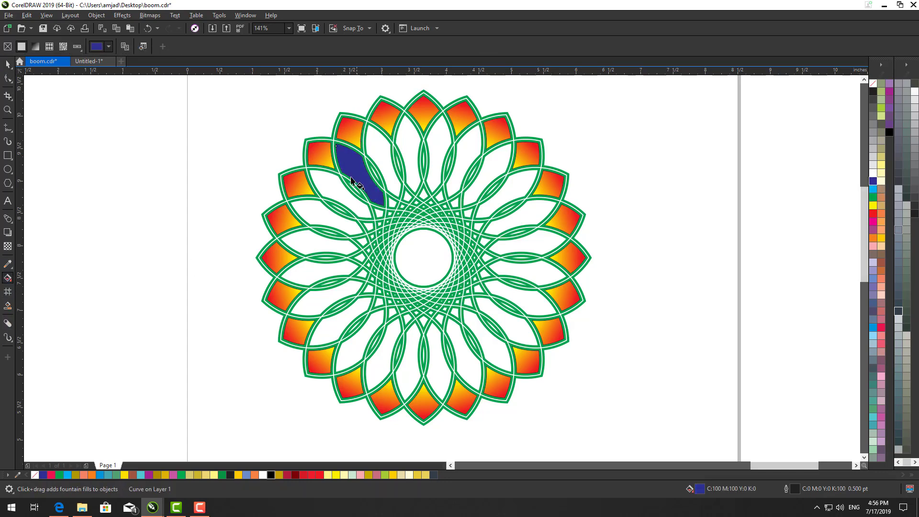
drag(343, 154, 382, 200)
drag(874, 190, 383, 199)
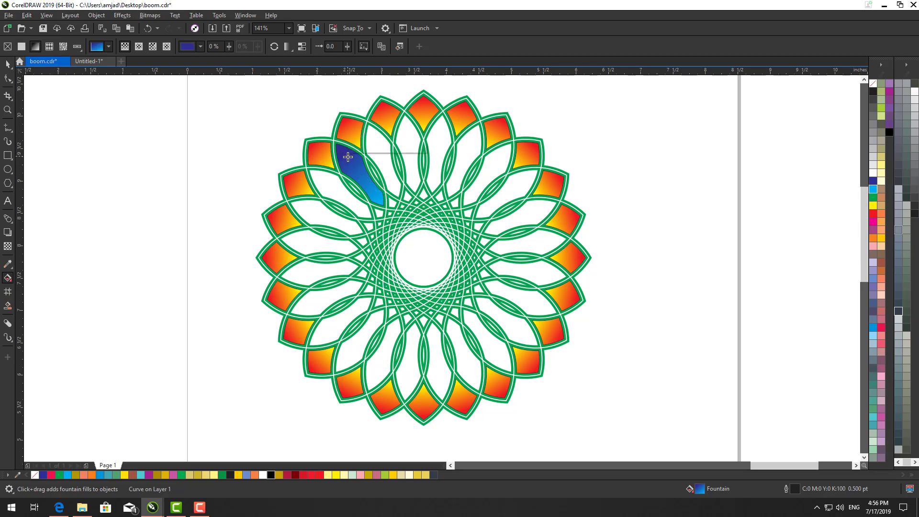
key(space)
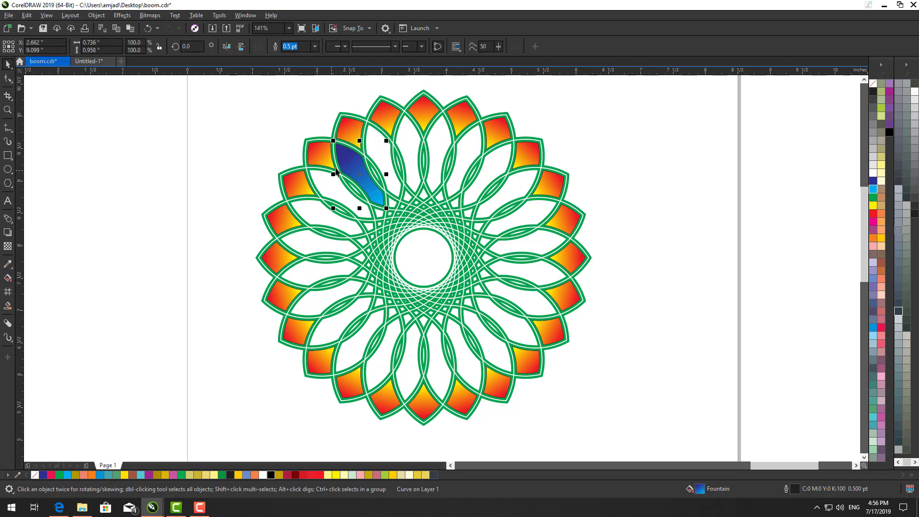
Set the blue cell's rotation centre to the flower's centre and make a copy rotated 15° clockwise.
click(336, 171)
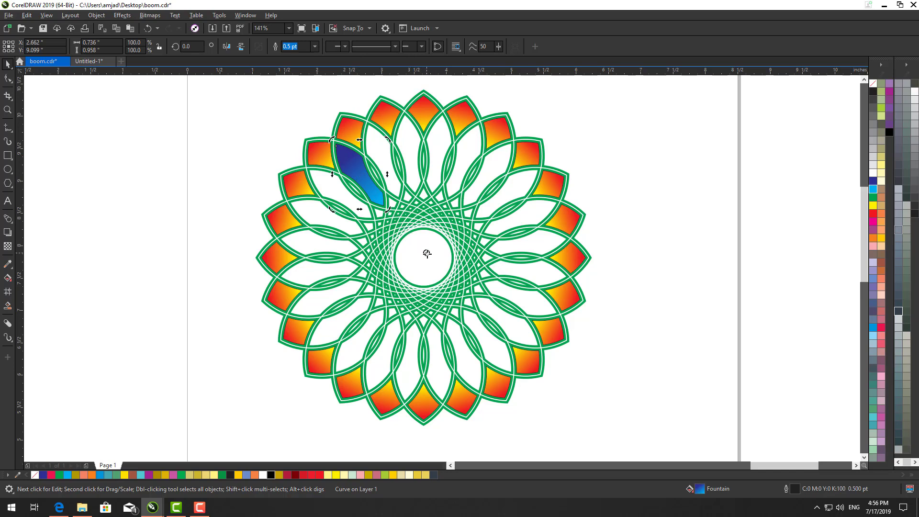
drag(428, 254, 424, 258)
drag(389, 139, 418, 140)
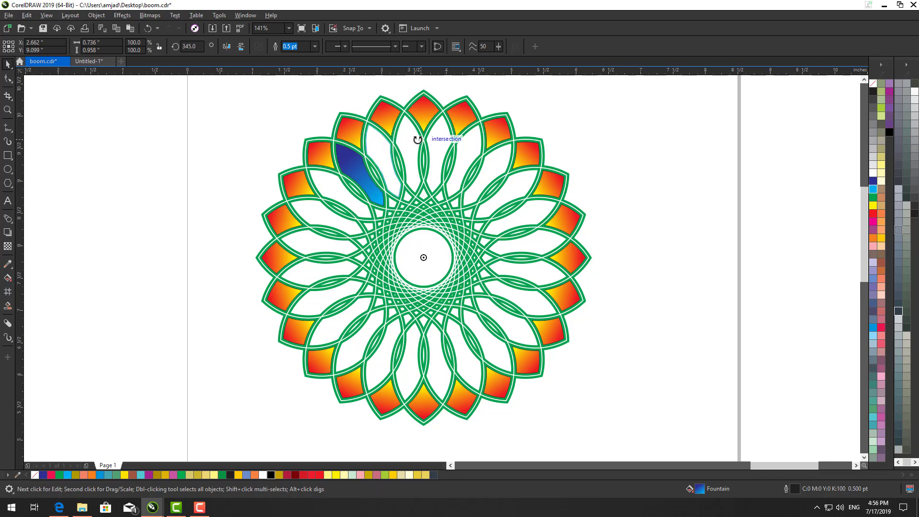
drag(418, 140, 418, 140)
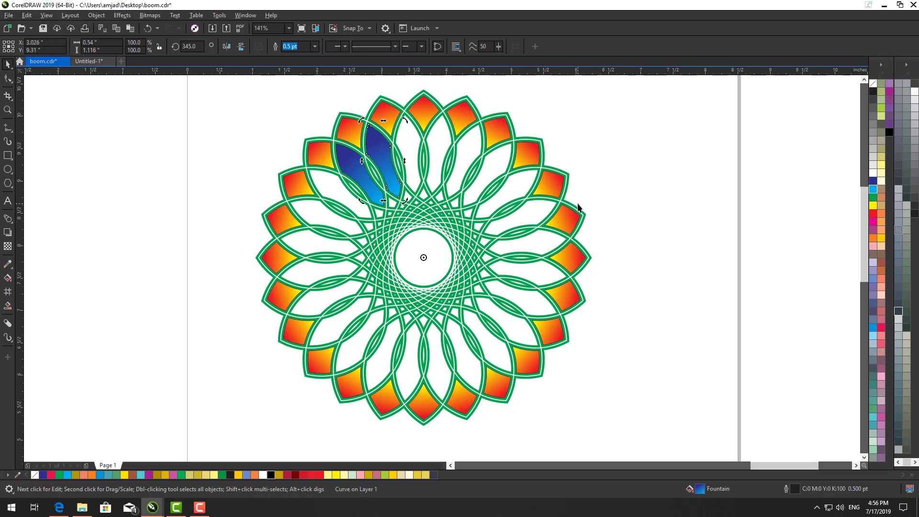
Repeat the rotated copy of the blue cell clockwise until every long inner petal cell is filled.
key(ctrl+r)
key(ctrl+r)
key(ctrl+r)
key(ctrl+r)
key(ctrl+r)
key(ctrl+r)
key(ctrl+r)
key(ctrl+r)
key(ctrl+r)
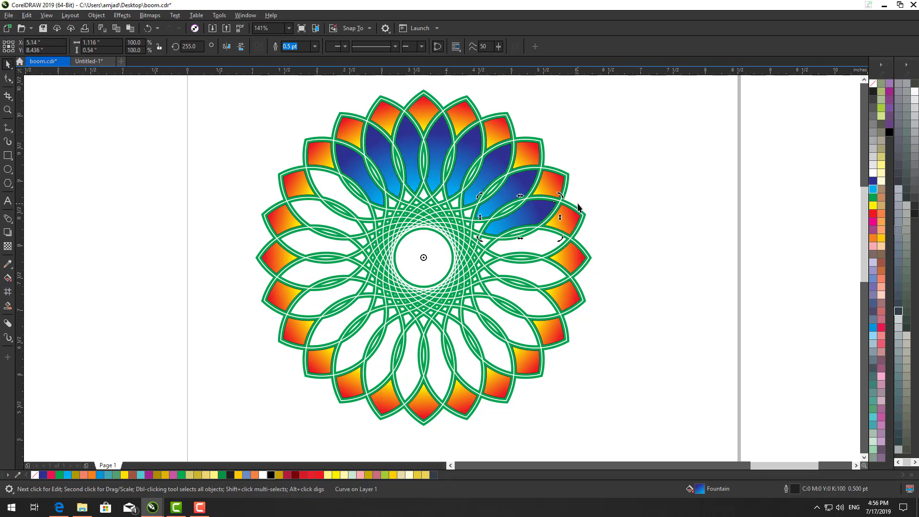
key(ctrl+r)
key(ctrl+r)
key(ctrl+r)
key(ctrl+r)
key(ctrl+r)
key(ctrl+r)
key(ctrl+r)
key(ctrl+r)
key(ctrl+r)
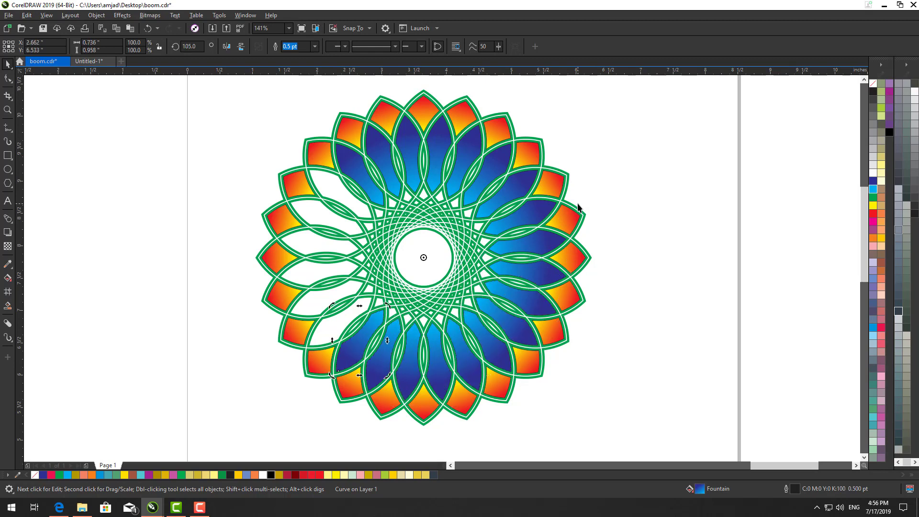
key(ctrl+r)
key(ctrl+r)
key(ctrl+r)
key(ctrl+r)
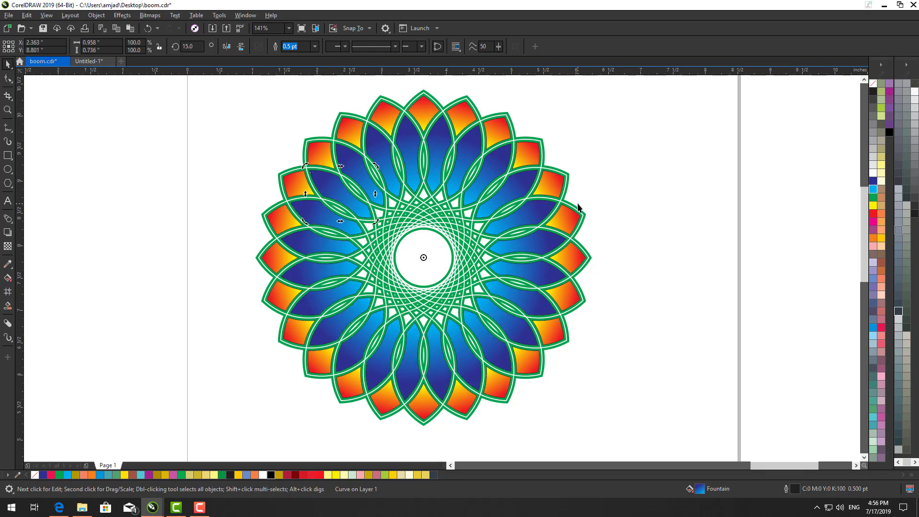
Smart Fill a small white cell between the inner ends of two blue petals and colour it black (C100 M100 Y100 K100).
click(8, 110)
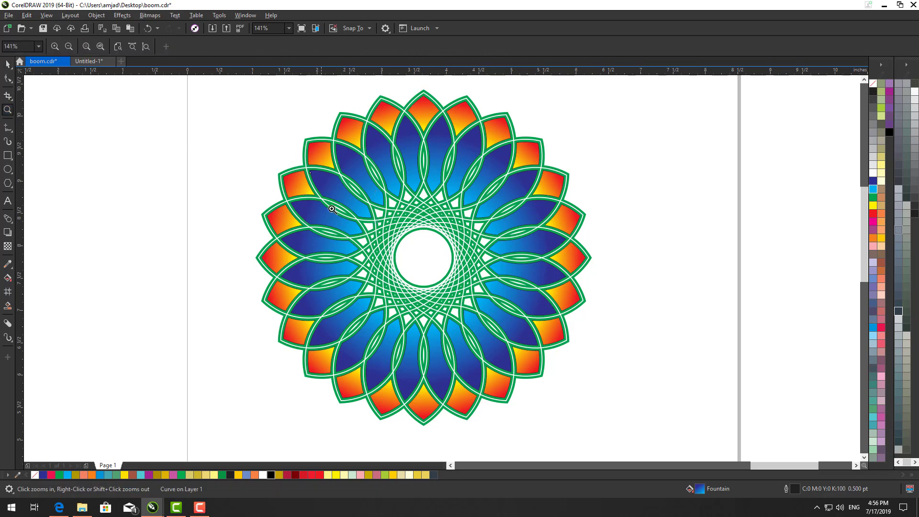
click(562, 345)
key(space)
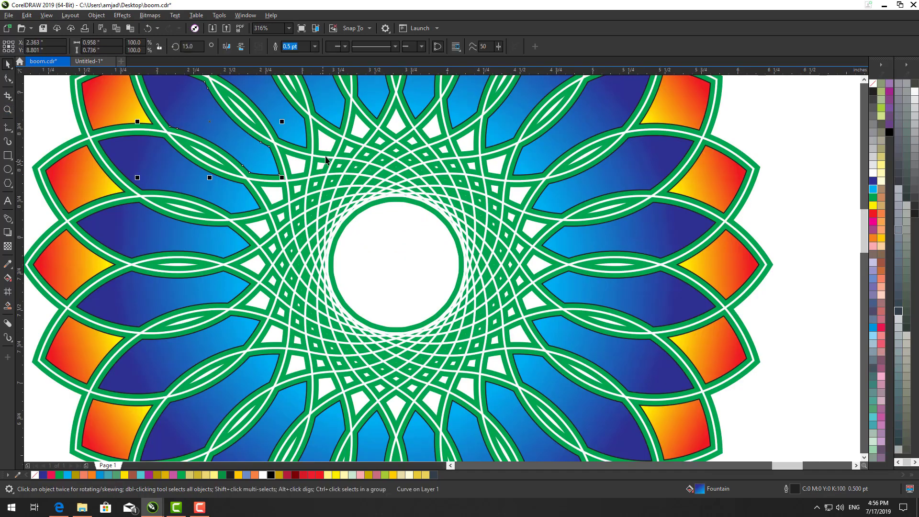
click(7, 277)
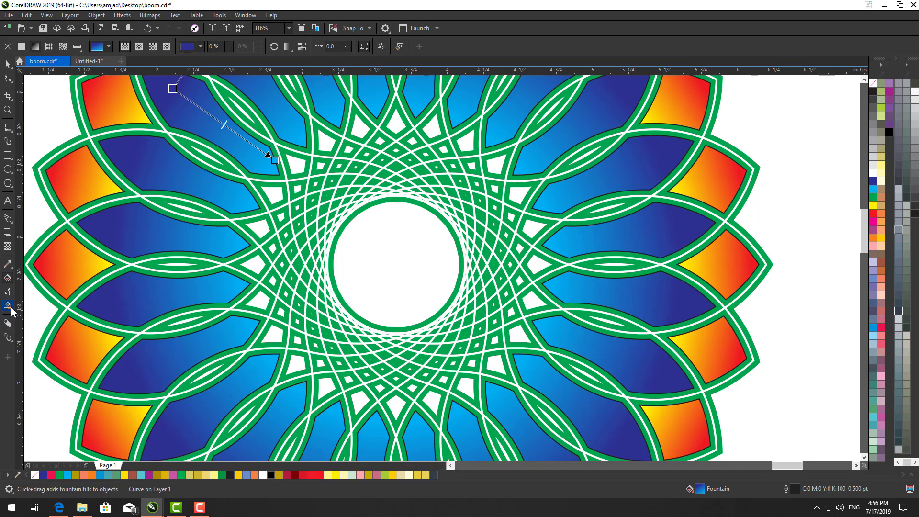
click(7, 305)
click(294, 168)
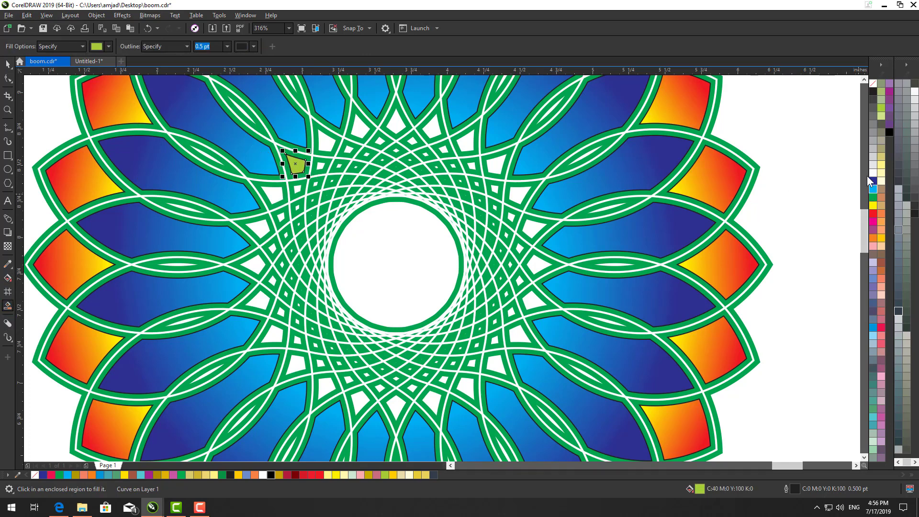
click(889, 133)
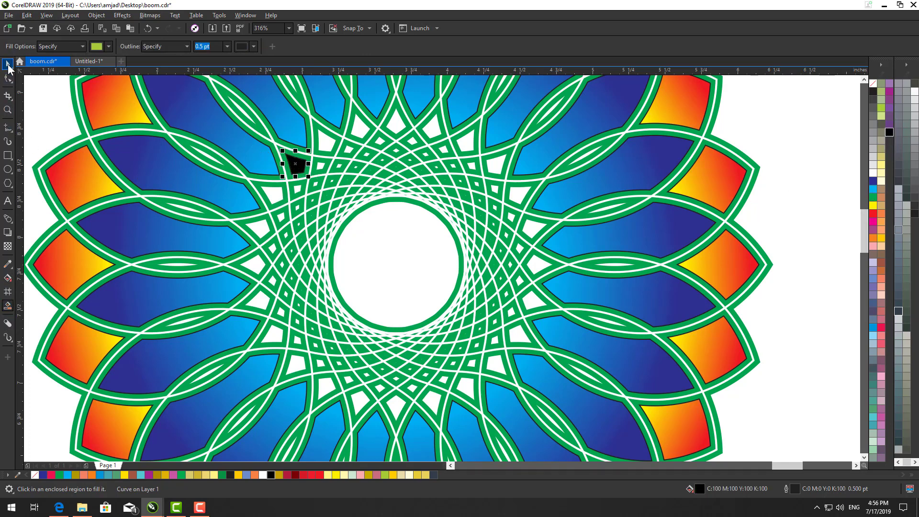
Set the black cell's rotation centre to the flower's centre and make a copy rotated 15° clockwise.
click(8, 64)
click(297, 165)
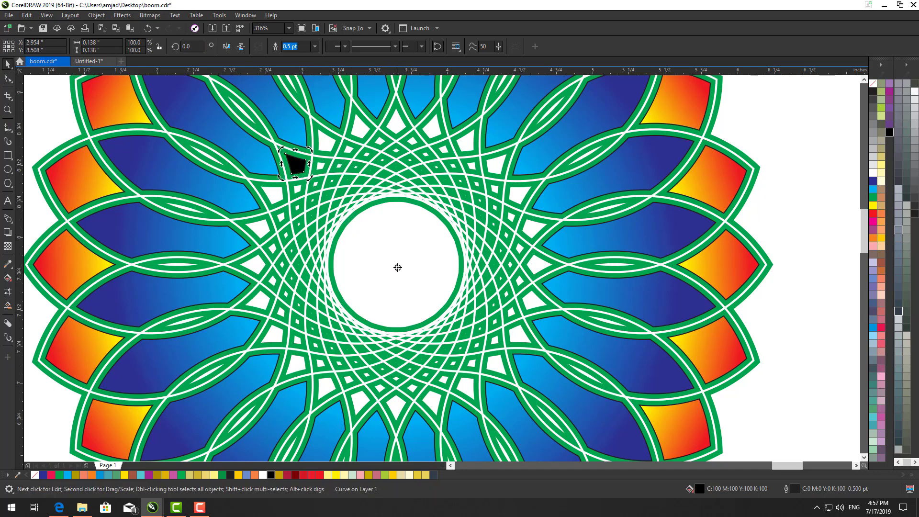
drag(310, 149, 336, 141)
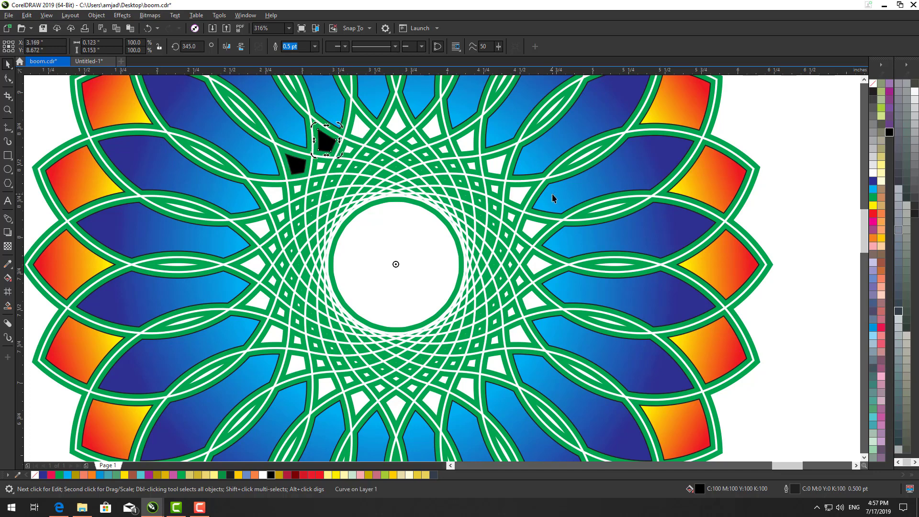
Repeat the rotated copy of the black cell clockwise until the ring of small cells around the centre is complete.
key(ctrl+r)
key(ctrl+r)
key(ctrl+r)
key(ctrl+r)
key(ctrl+r)
key(ctrl+r)
key(ctrl+r)
key(ctrl+r)
key(ctrl+r)
key(ctrl+r)
key(ctrl+r)
key(ctrl+r)
key(ctrl+r)
key(ctrl+r)
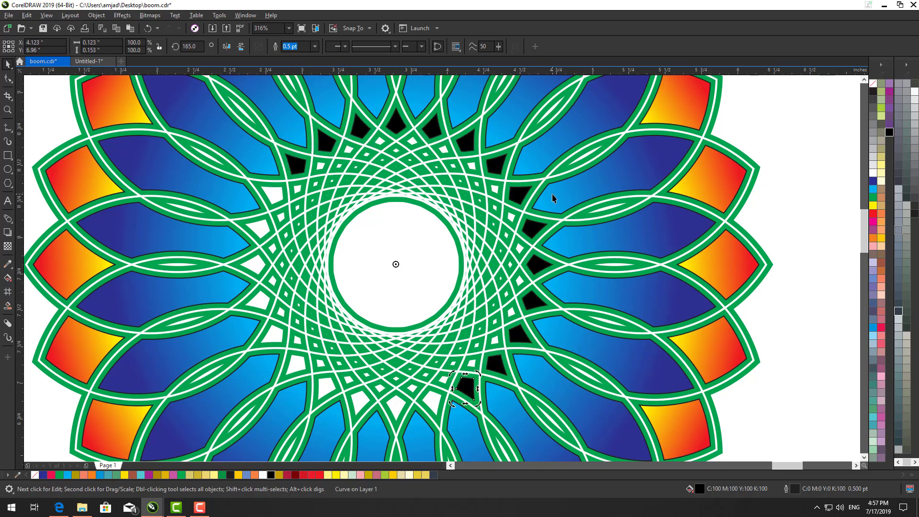
key(ctrl+r)
key(ctrl+r)
key(ctrl+r)
key(ctrl+r)
key(ctrl+r)
key(ctrl+r)
key(ctrl+r)
key(ctrl+r)
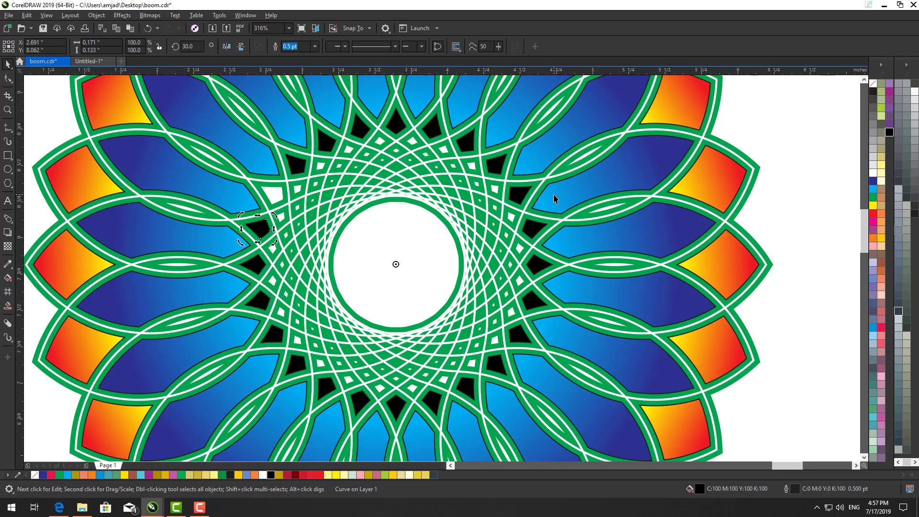
Smart Fill the flower's central circle and colour it orange (C0 M60 Y100 K0).
click(8, 307)
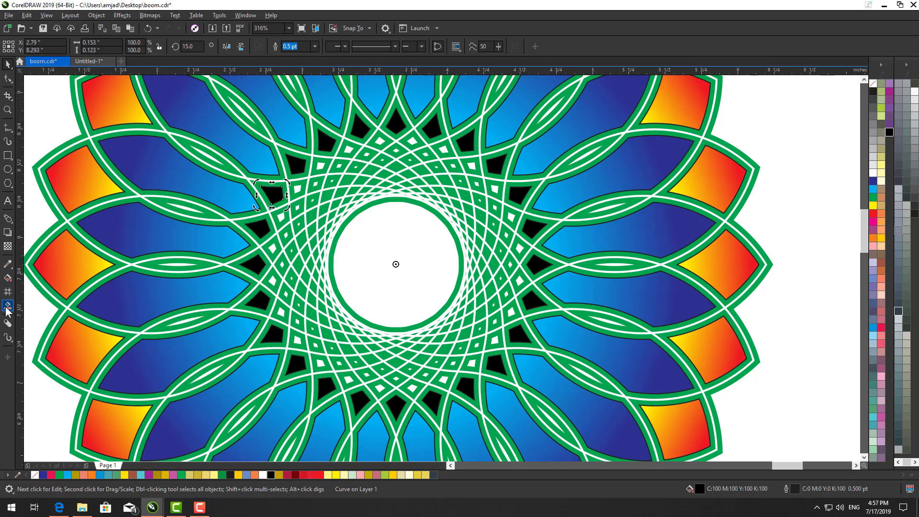
click(427, 281)
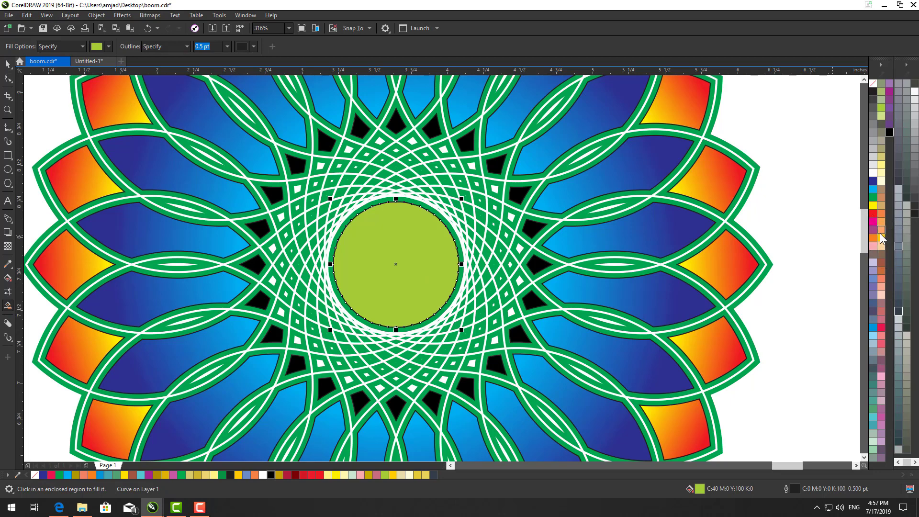
click(874, 238)
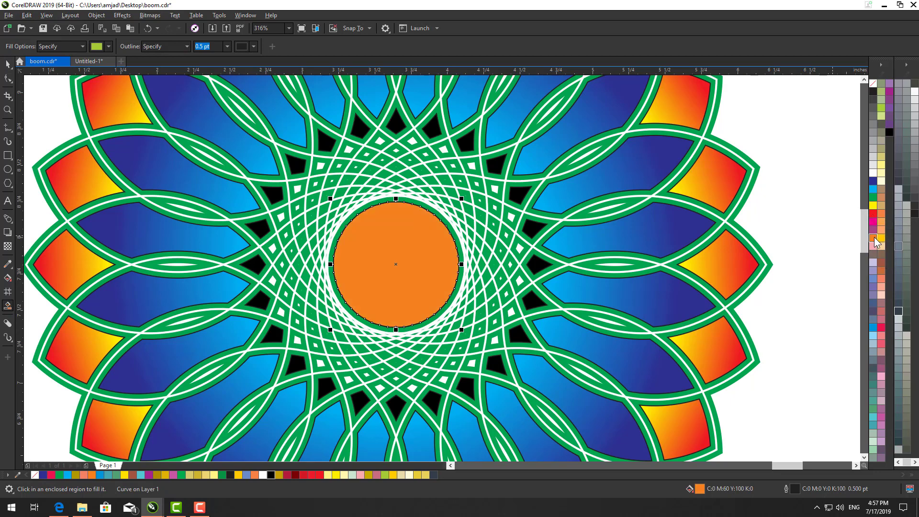
Try other outline colours on the thin white line group over the green bands and settle on purple (C40 M100 Y0 K0).
click(8, 110)
right_click(367, 257)
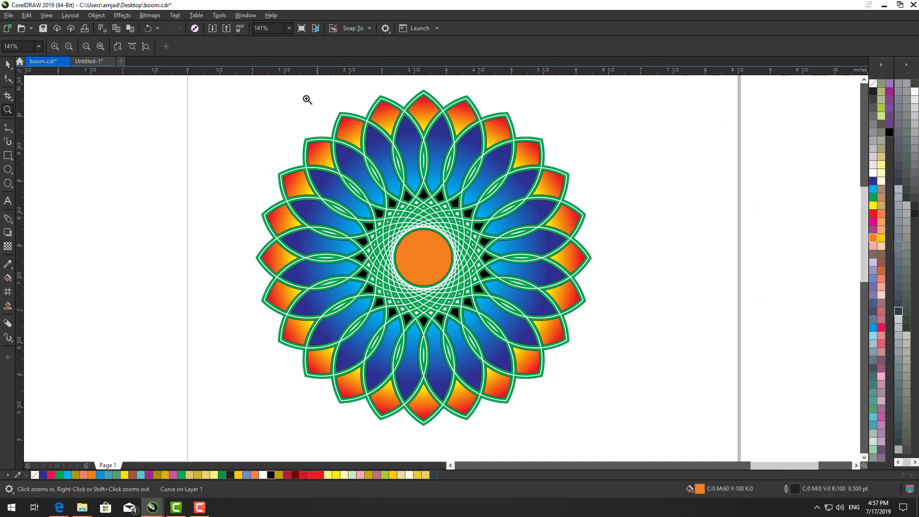
drag(309, 99, 412, 146)
key(space)
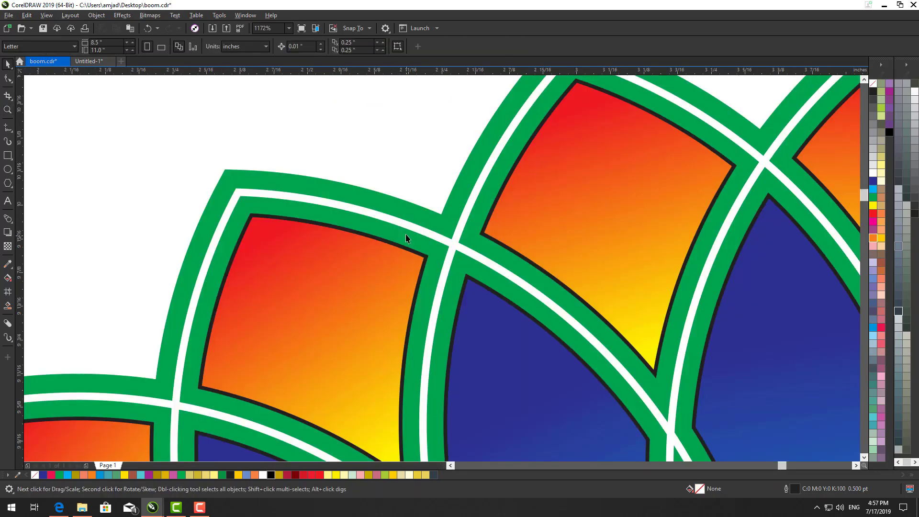
click(408, 231)
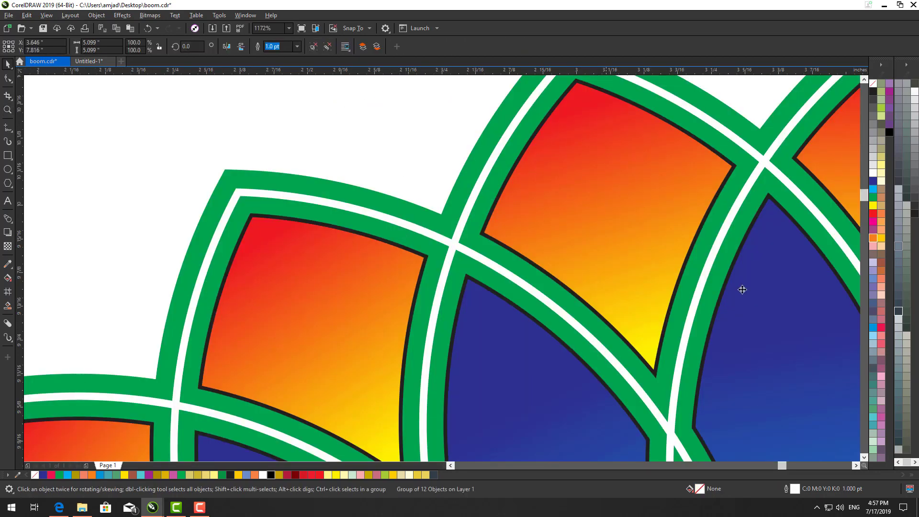
right_click(872, 181)
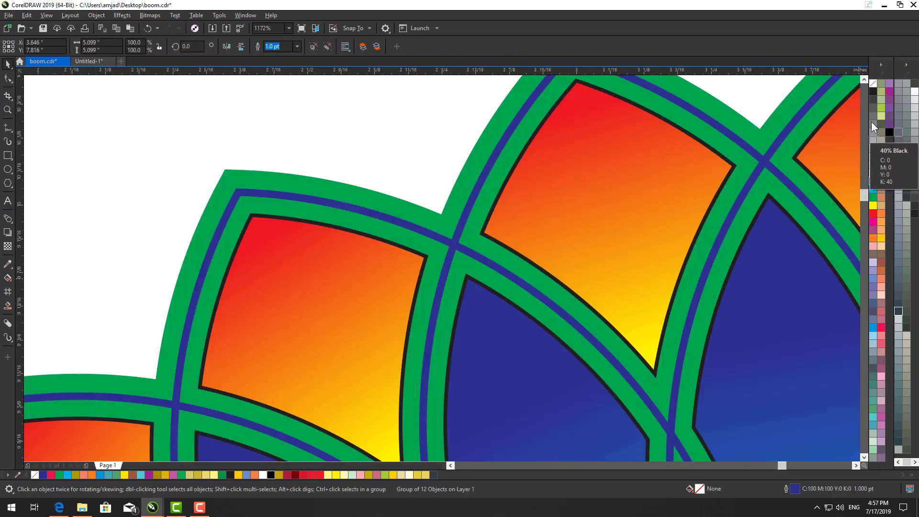
right_click(872, 92)
right_click(888, 91)
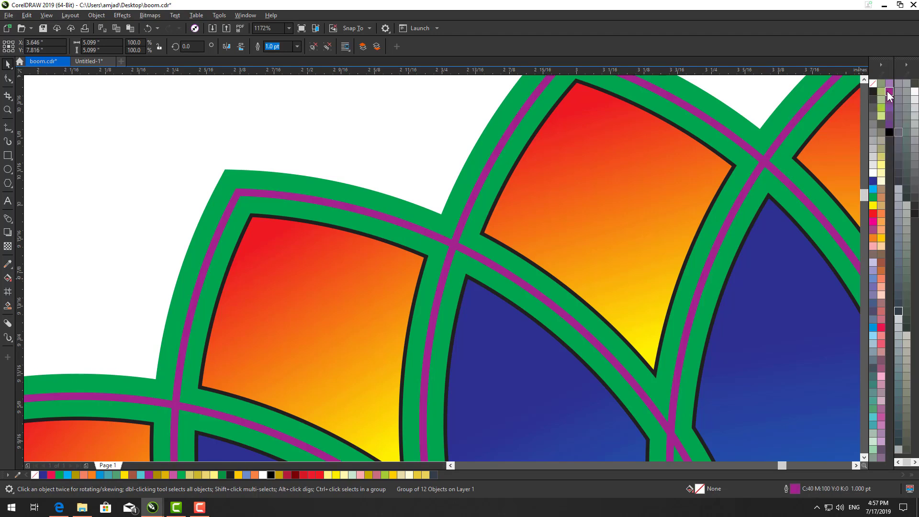
click(7, 109)
key(F4)
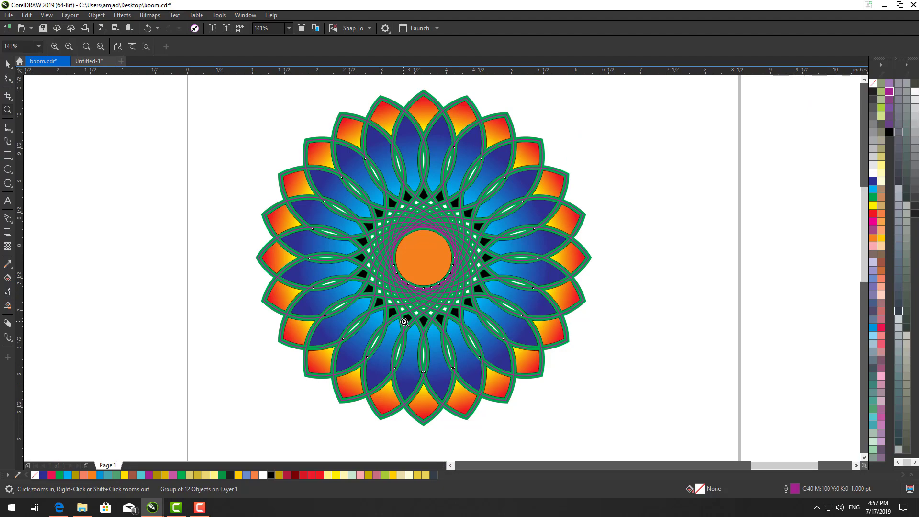
key(space)
click(608, 305)
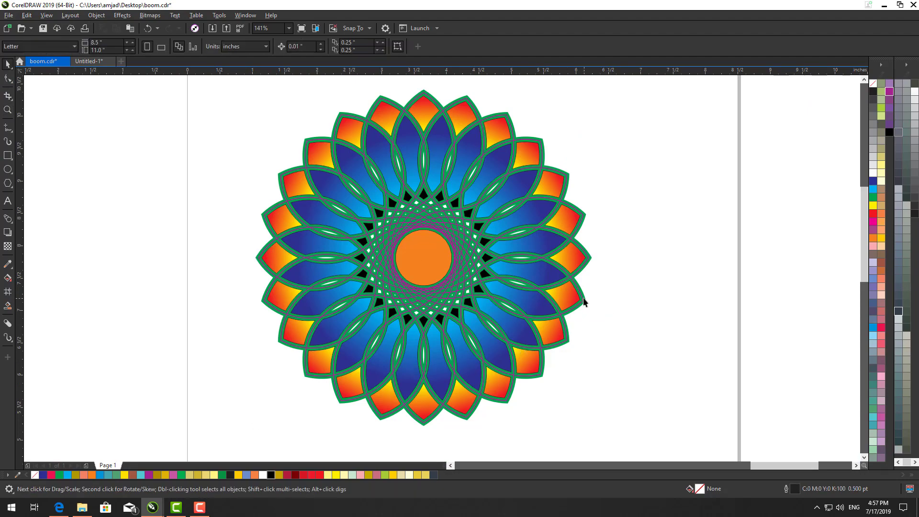
Move the green outline group and the thin purple line group off the flower to its right, leaving only the filled cells.
drag(584, 302, 769, 315)
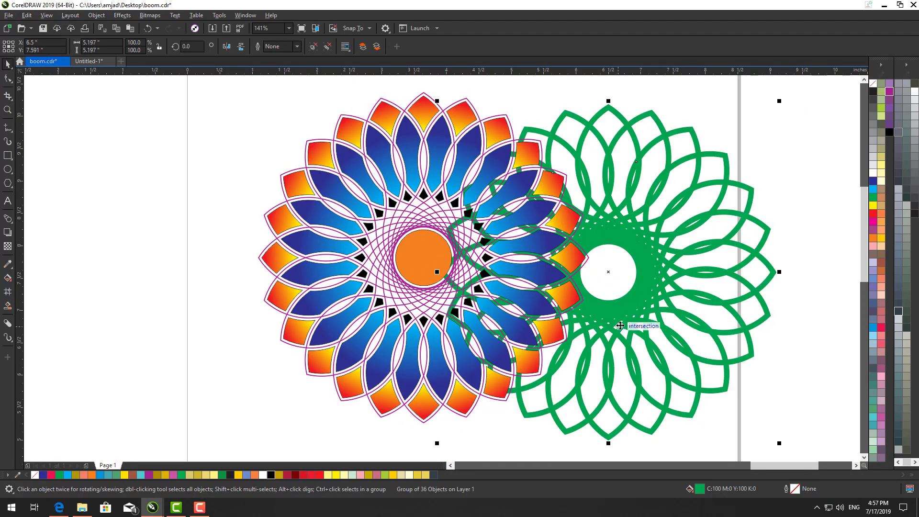
key(ctrl+z)
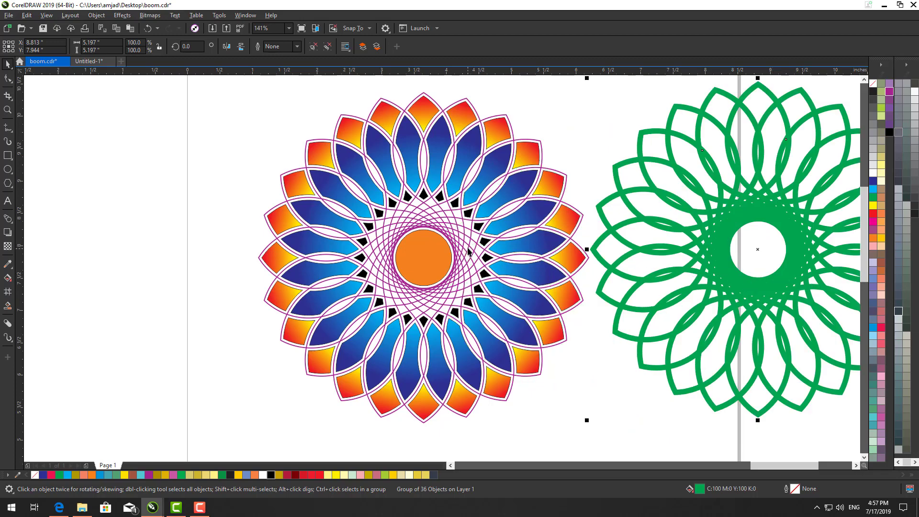
drag(469, 251, 800, 220)
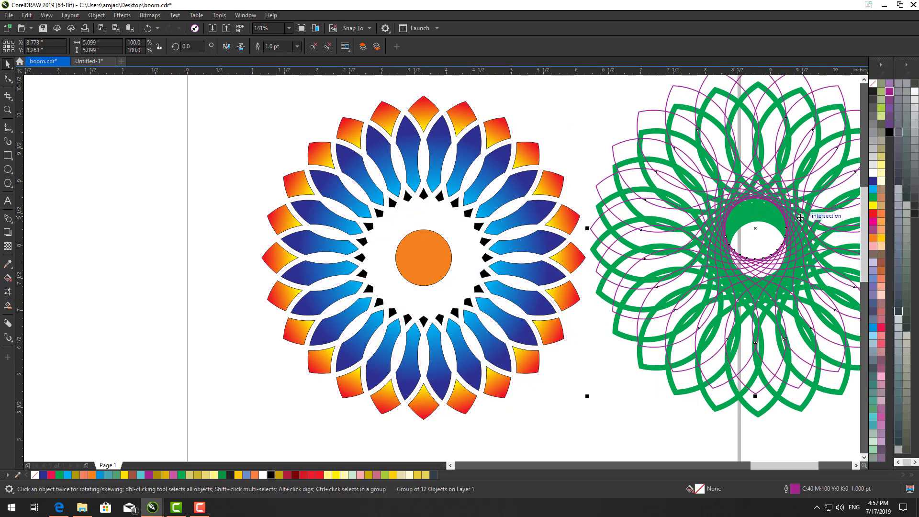
Select all the filled petal cells with the orange centre circle and remove their outlines.
drag(250, 96, 602, 427)
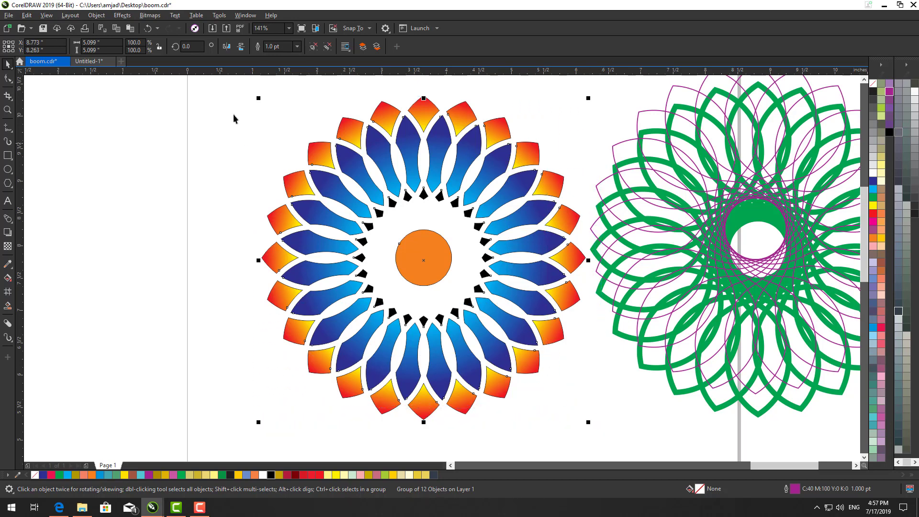
right_click(872, 85)
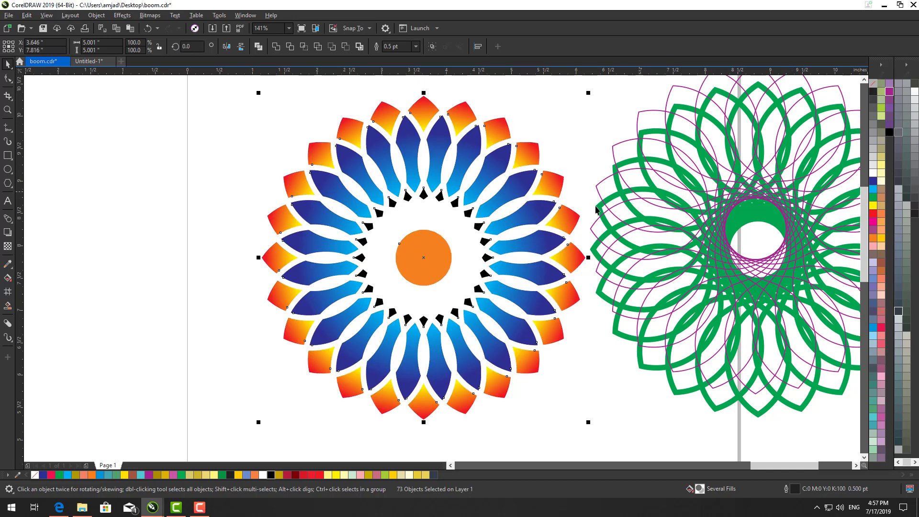
click(588, 150)
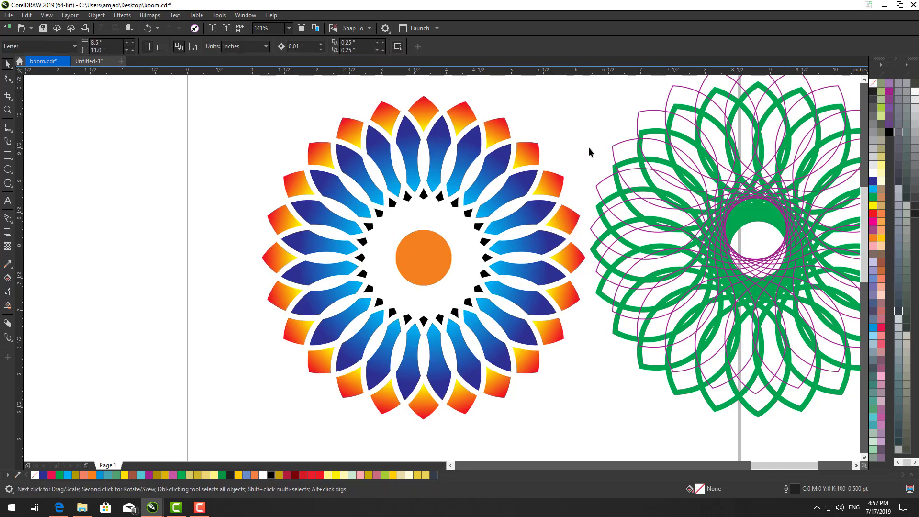